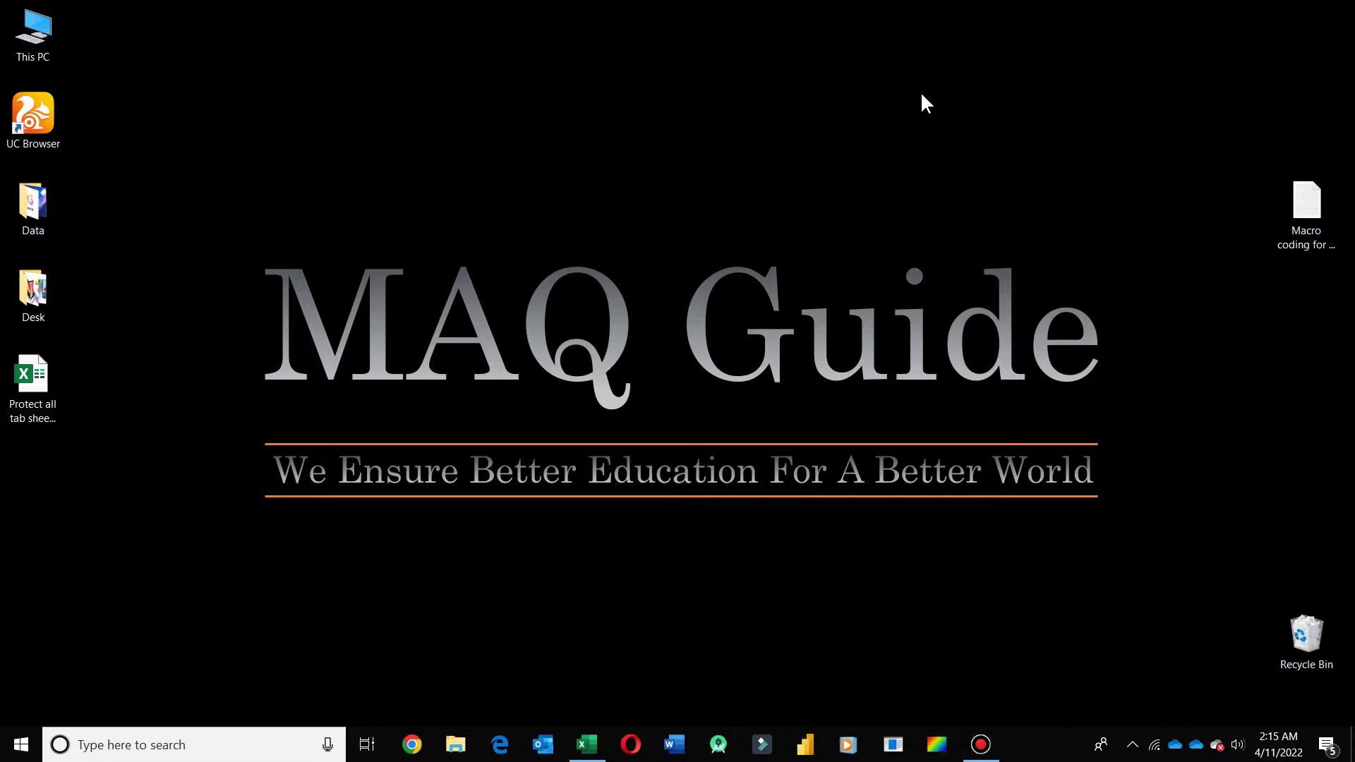
- Show the Home tab and preview the picture comments on the Picture column cells
{"action": "left_click", "coordinate": [586, 744]}
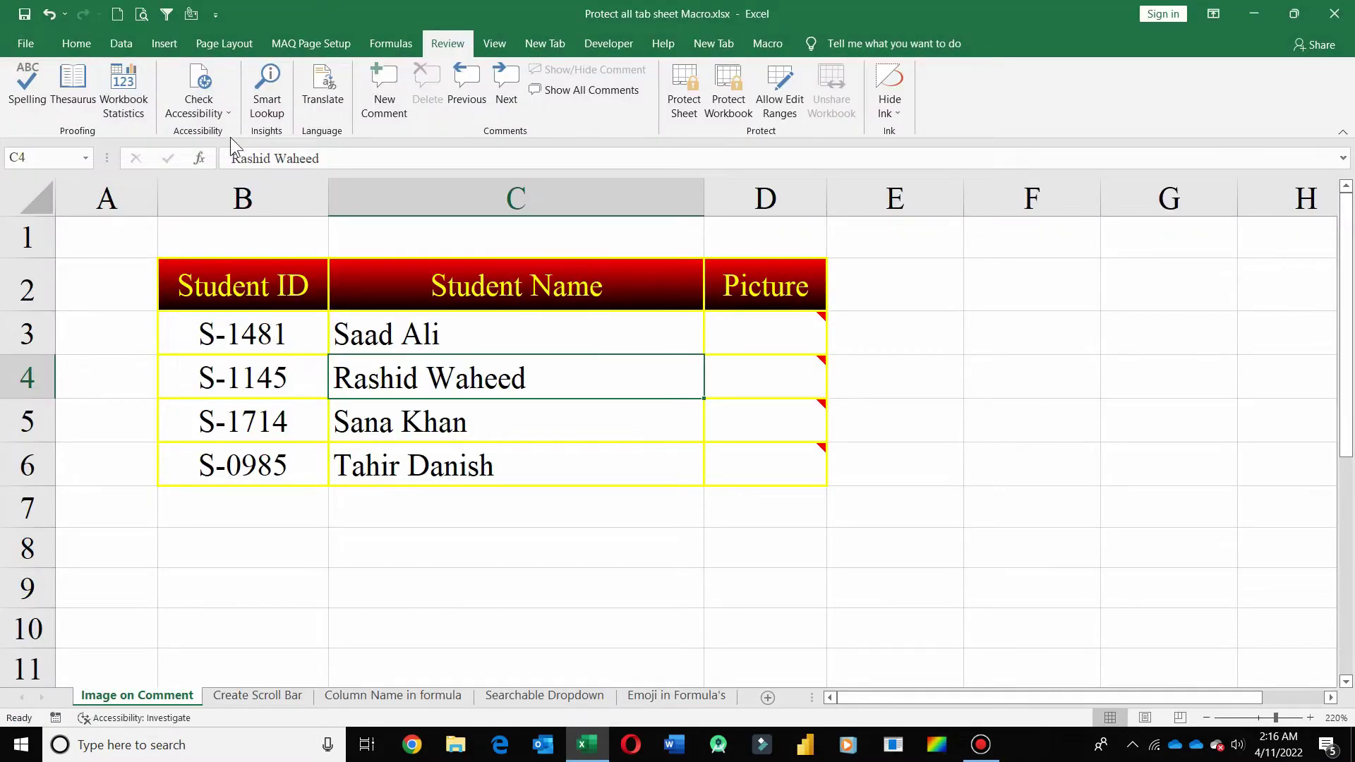
{"action": "left_click", "coordinate": [78, 44]}
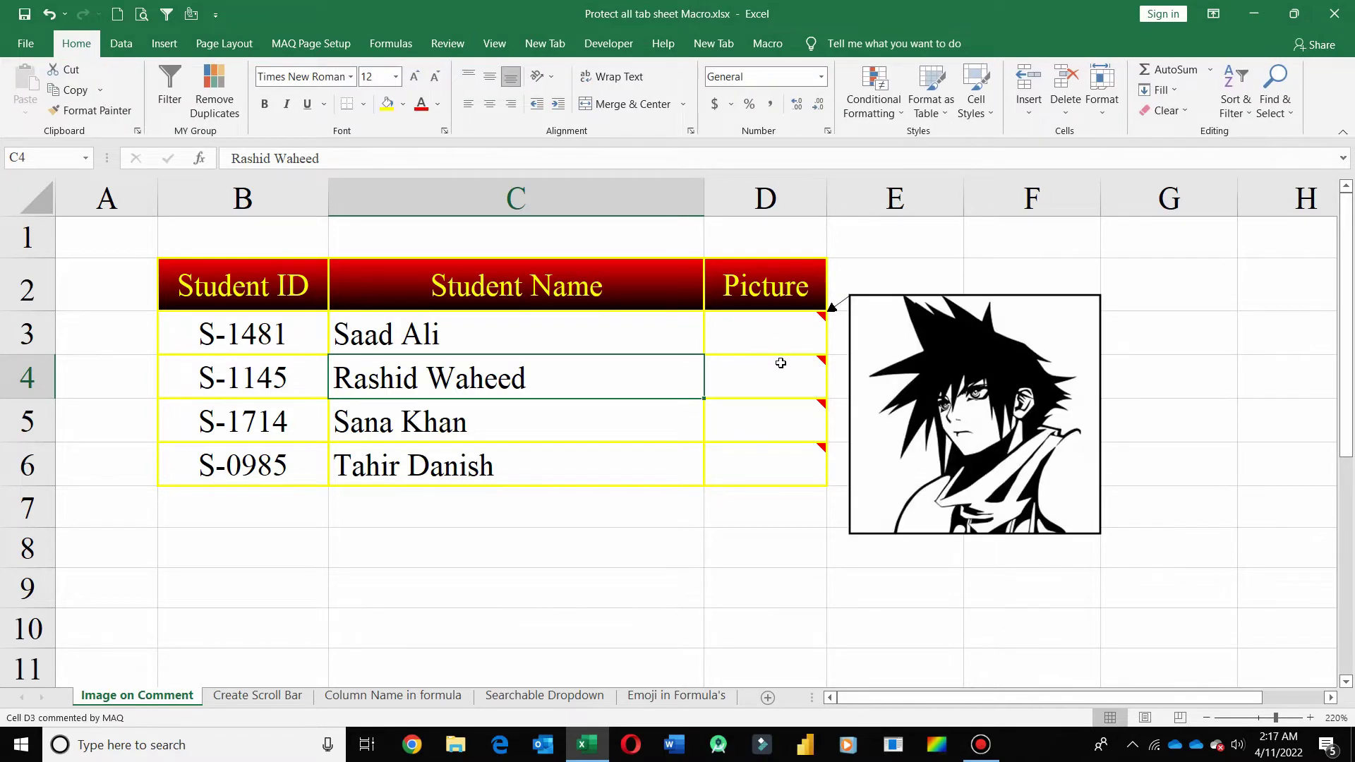
{"action": "mouse_move", "coordinate": [780, 376]}
{"action": "mouse_move", "coordinate": [778, 437]}
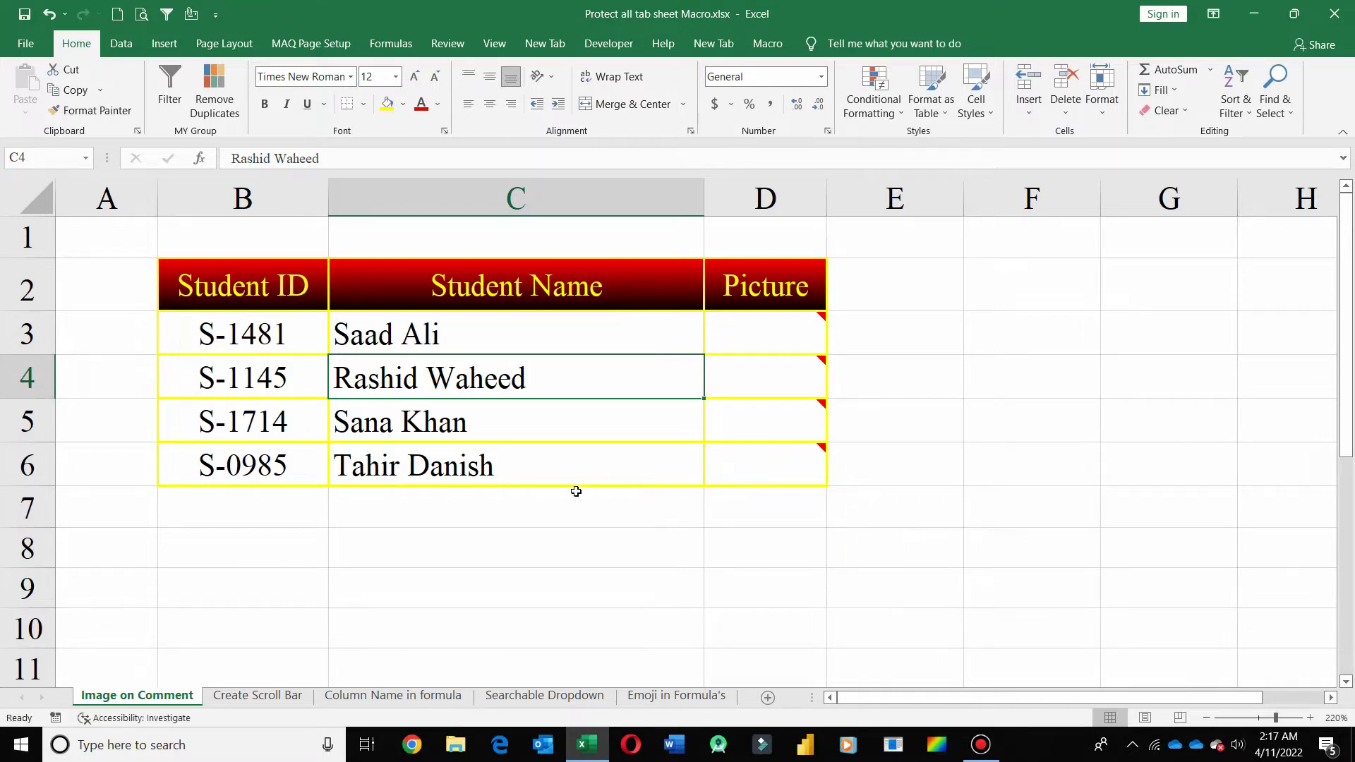
- Switch to the Create Scroll Bar sheet and scroll its student table to start at ID 1
{"action": "left_click", "coordinate": [267, 696]}
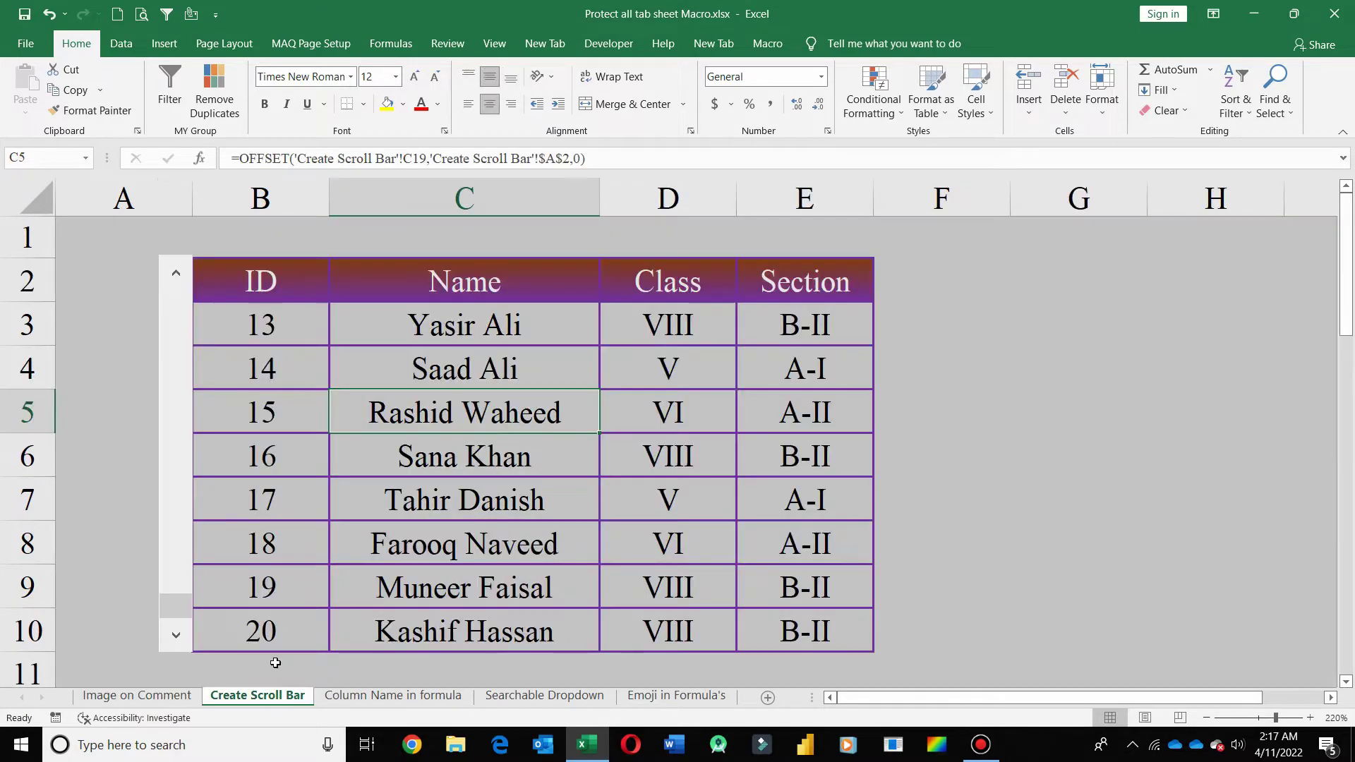
{"action": "left_click", "coordinate": [176, 278]}
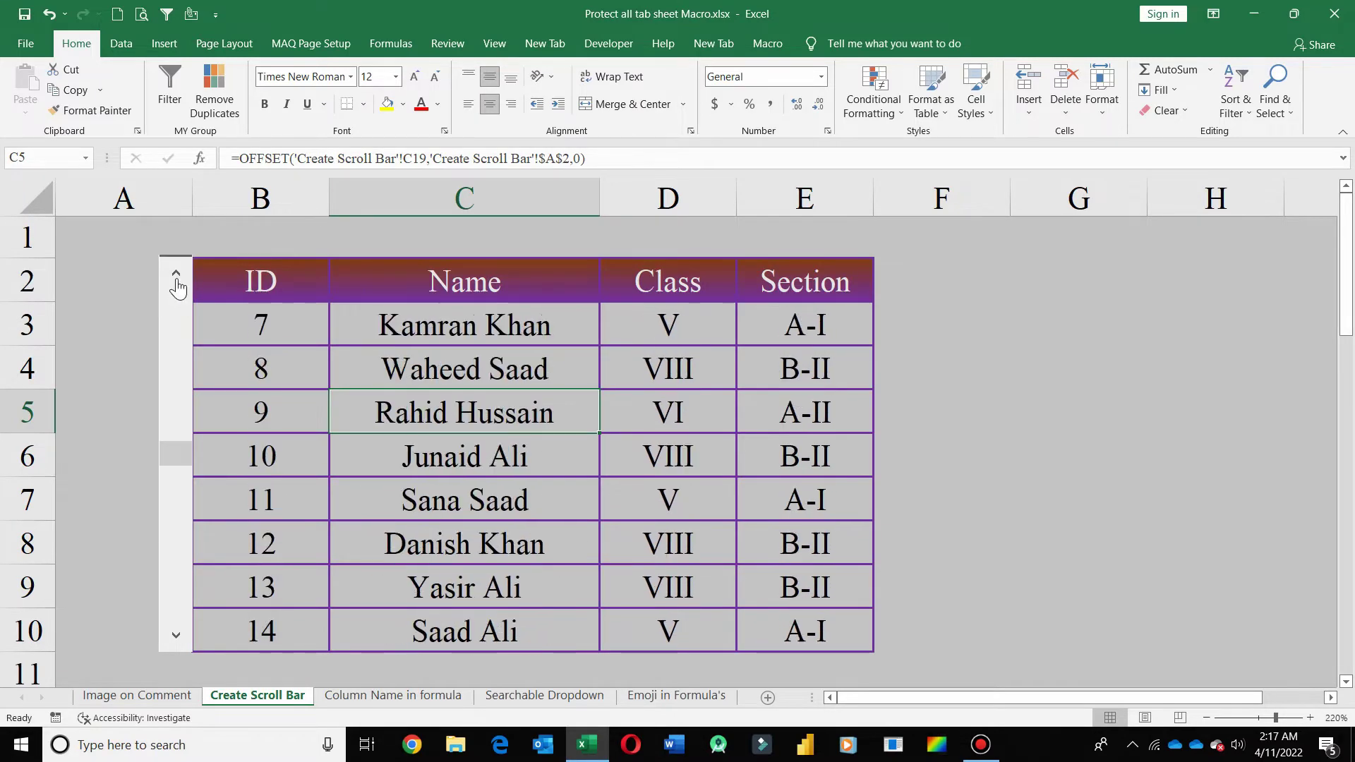
{"action": "left_click", "coordinate": [176, 283]}
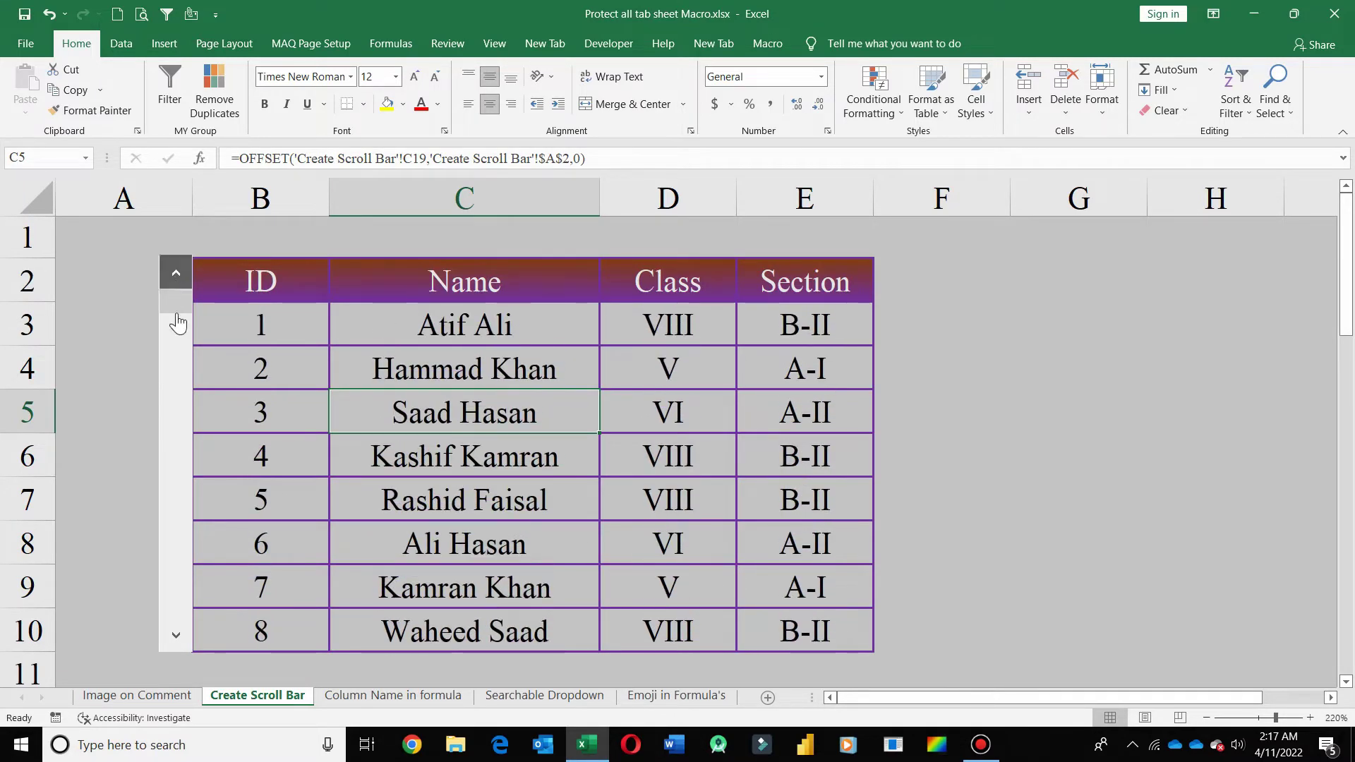
{"action": "left_click", "coordinate": [339, 697]}
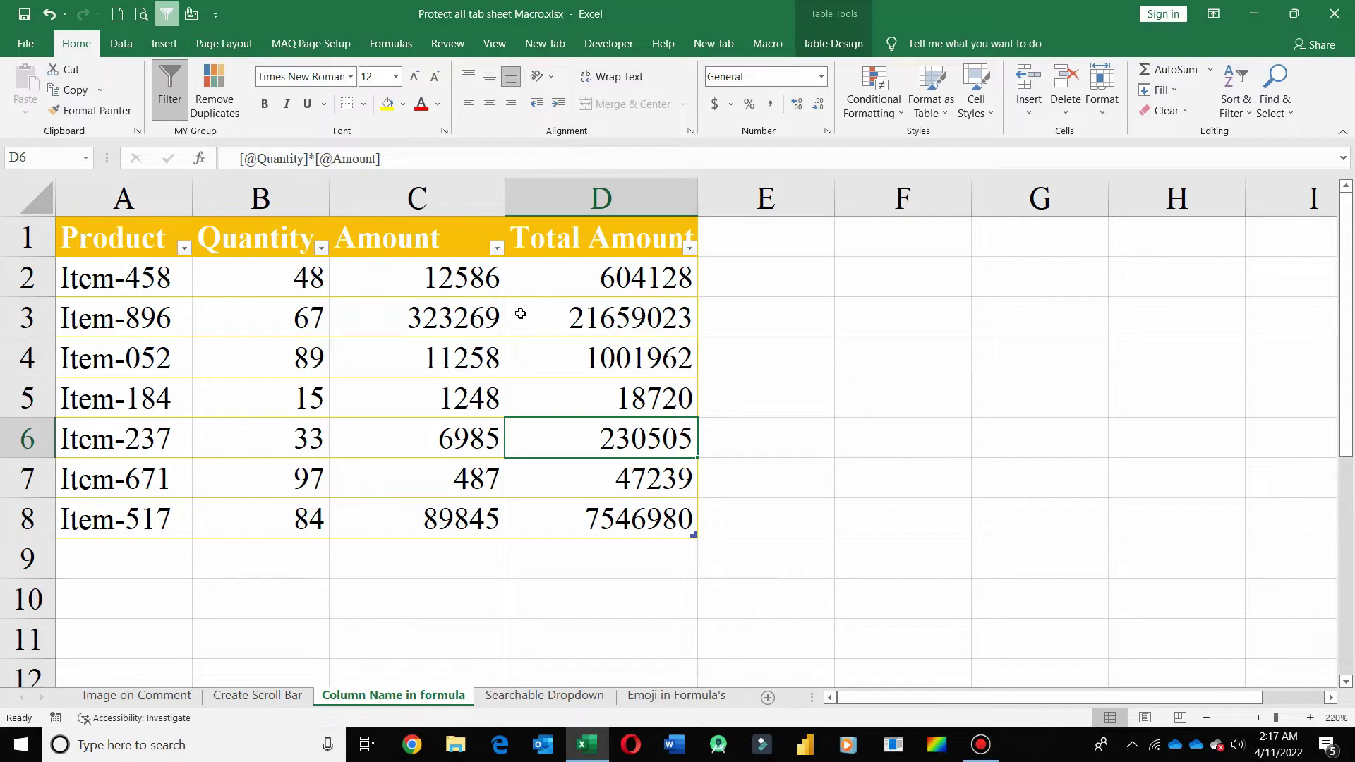
{"action": "left_click", "coordinate": [592, 313]}
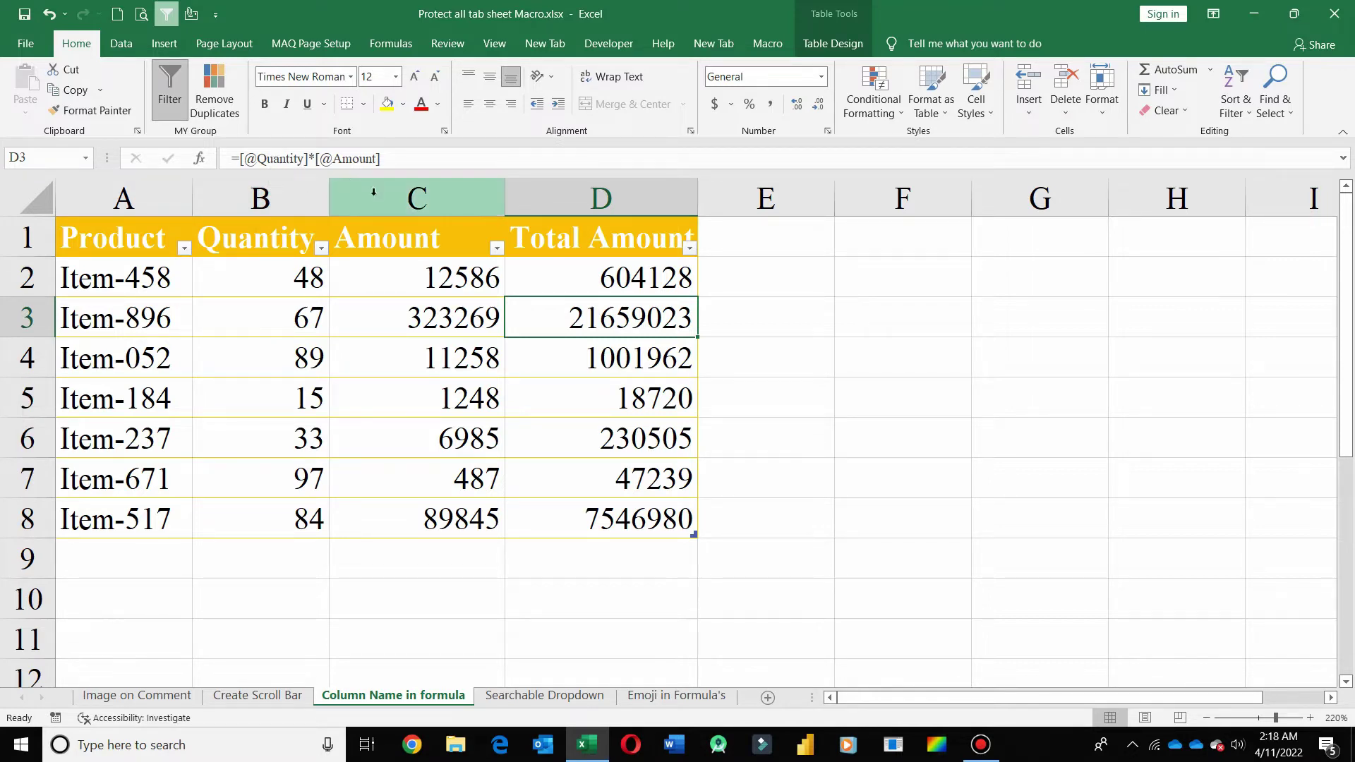
{"action": "double_click", "coordinate": [569, 316]}
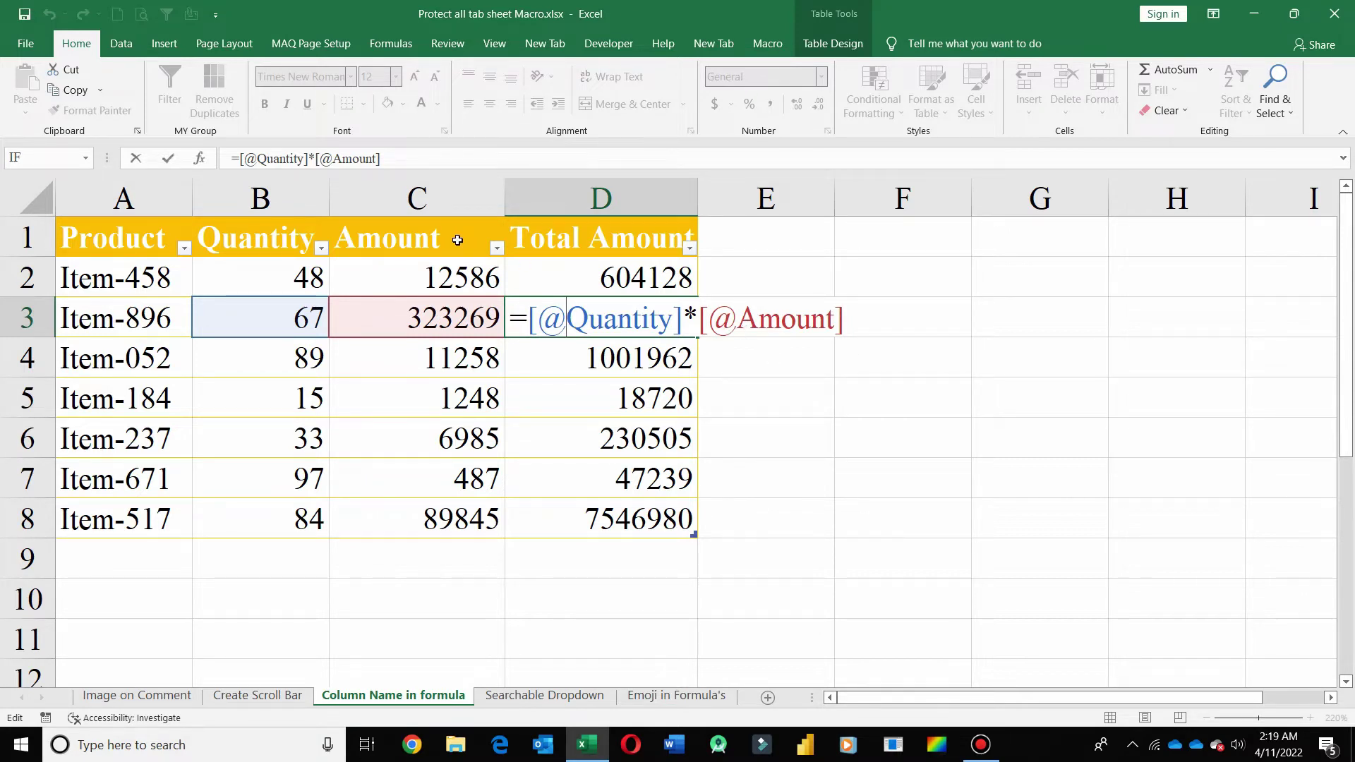
{"action": "key", "text": "ctrl+Return"}
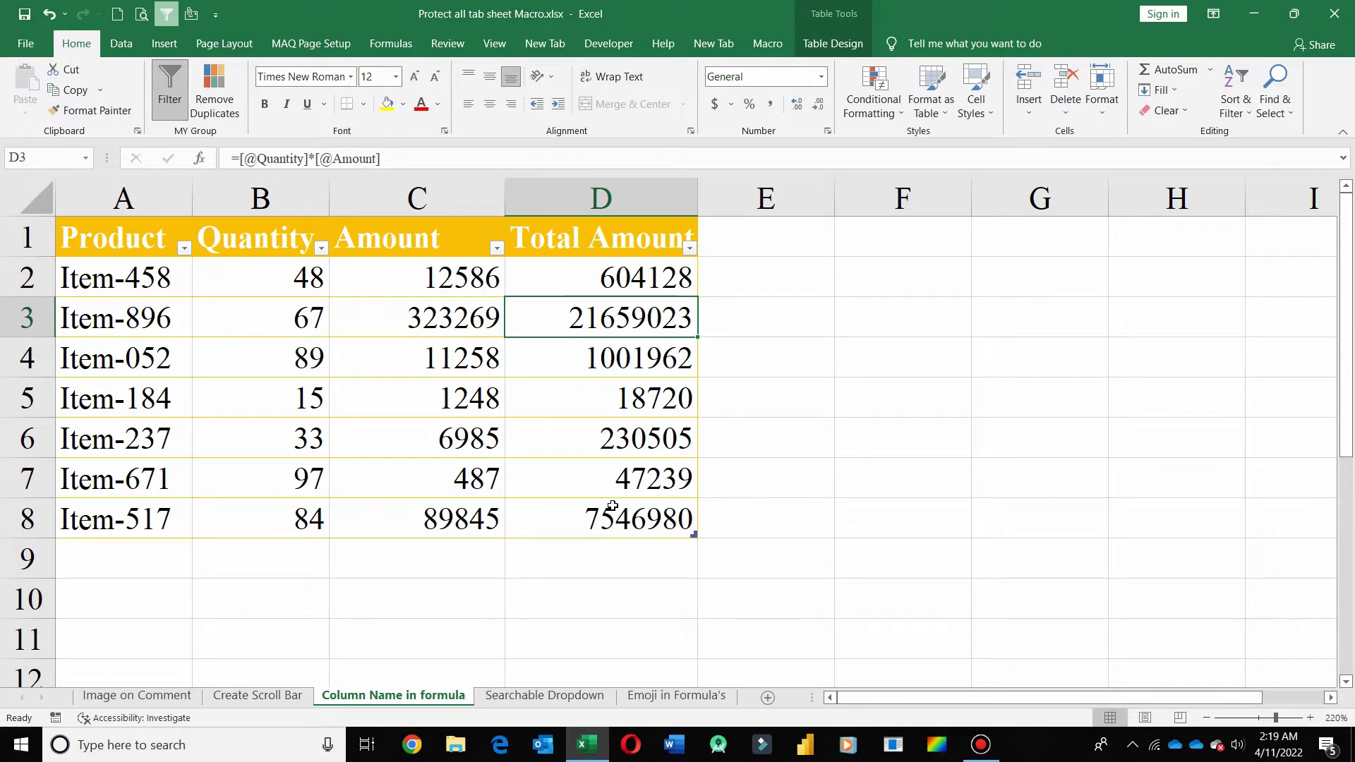
- On the Searchable Dropdown sheet, browse C3's full dropdown list without choosing an item
{"action": "left_click", "coordinate": [547, 697]}
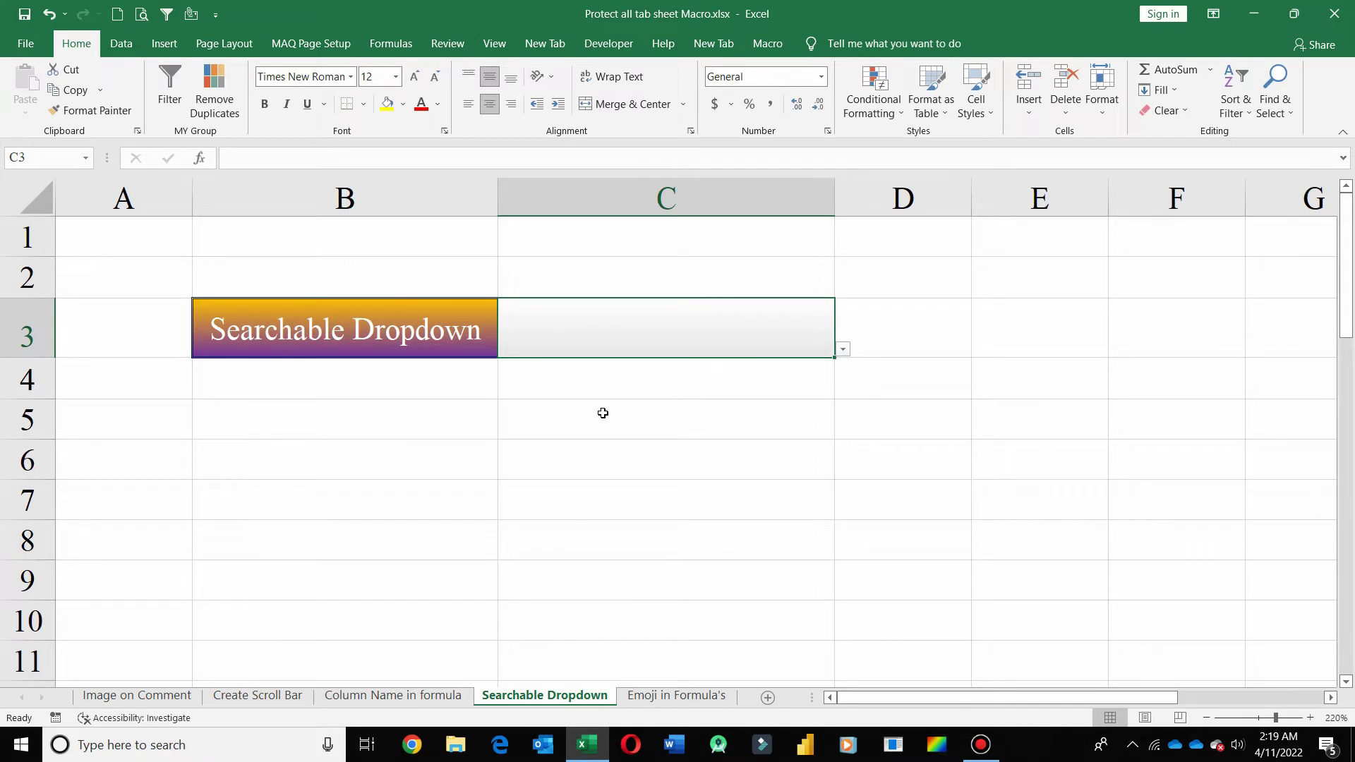
{"action": "double_click", "coordinate": [655, 341]}
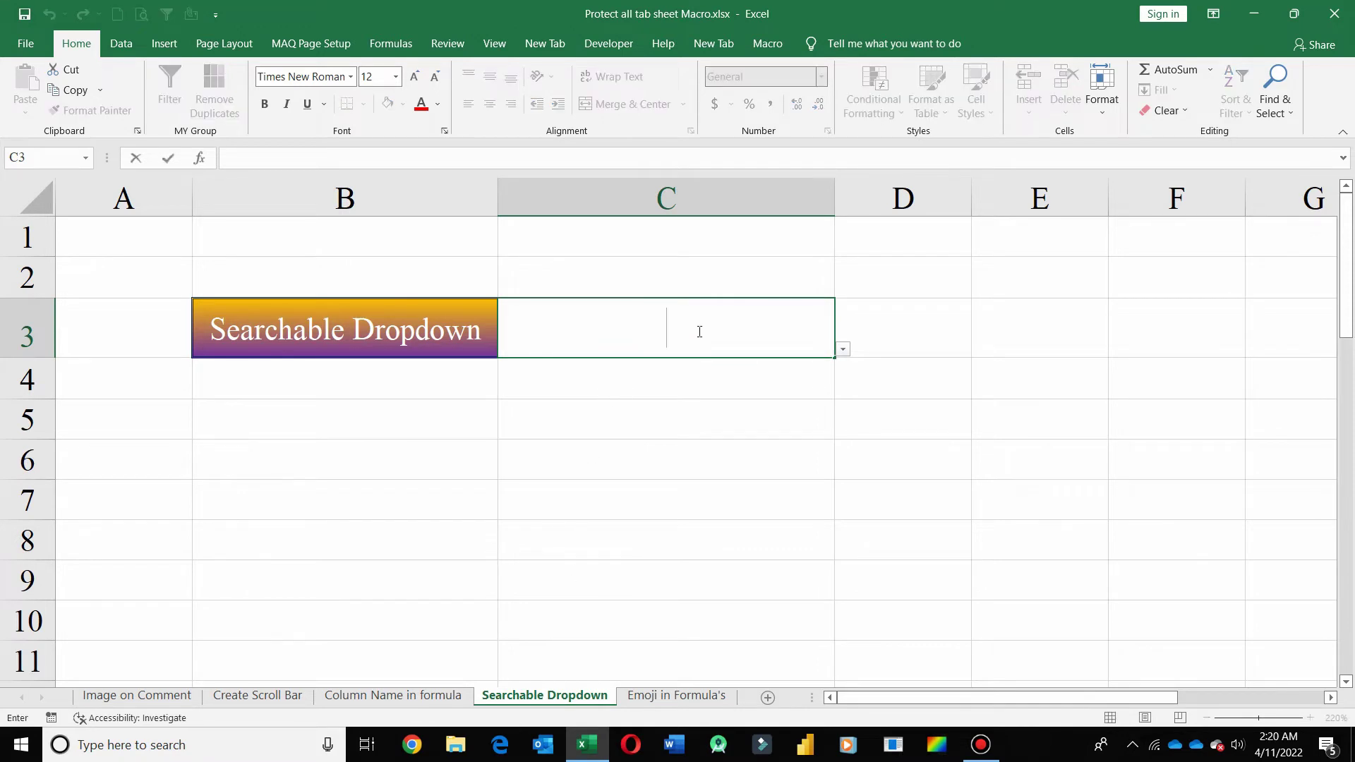
{"action": "left_click", "coordinate": [843, 348]}
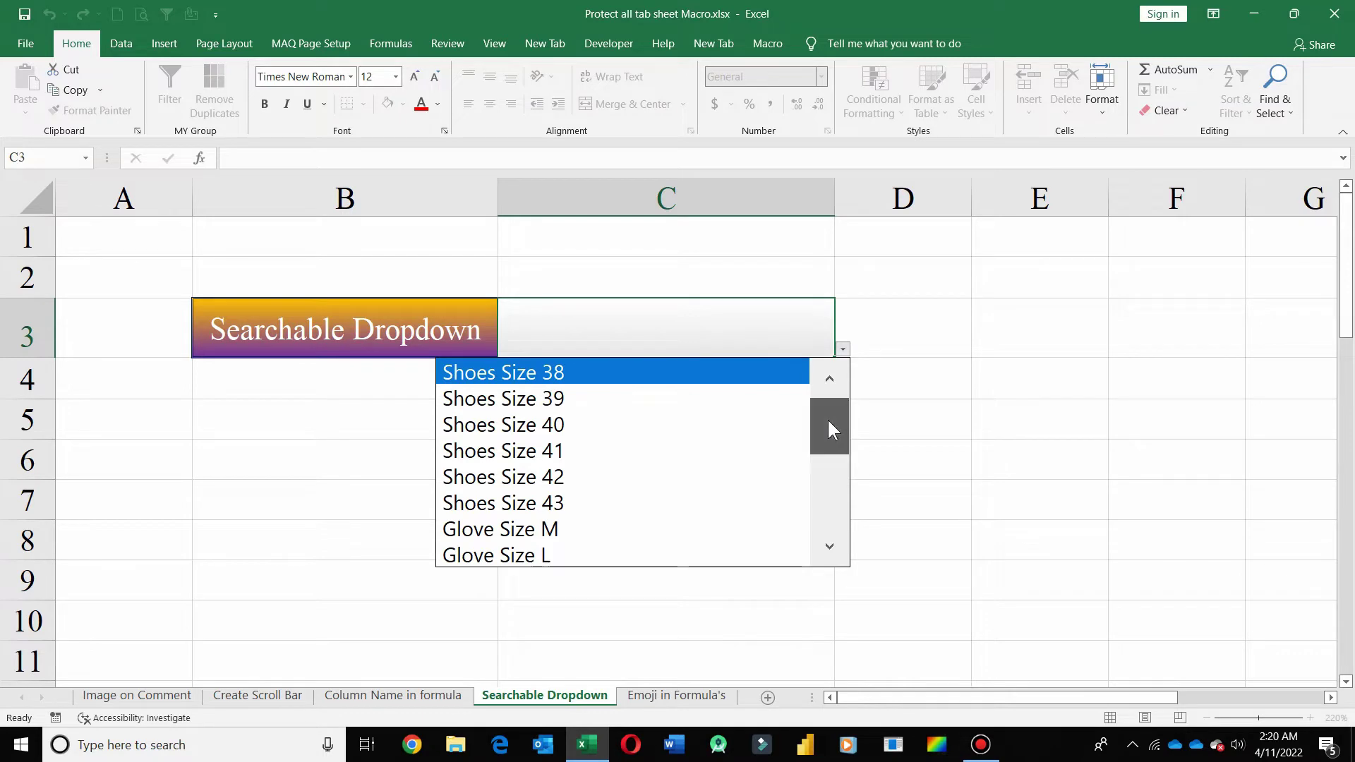
{"action": "left_click_drag", "start_coordinate": [827, 424], "coordinate": [829, 520]}
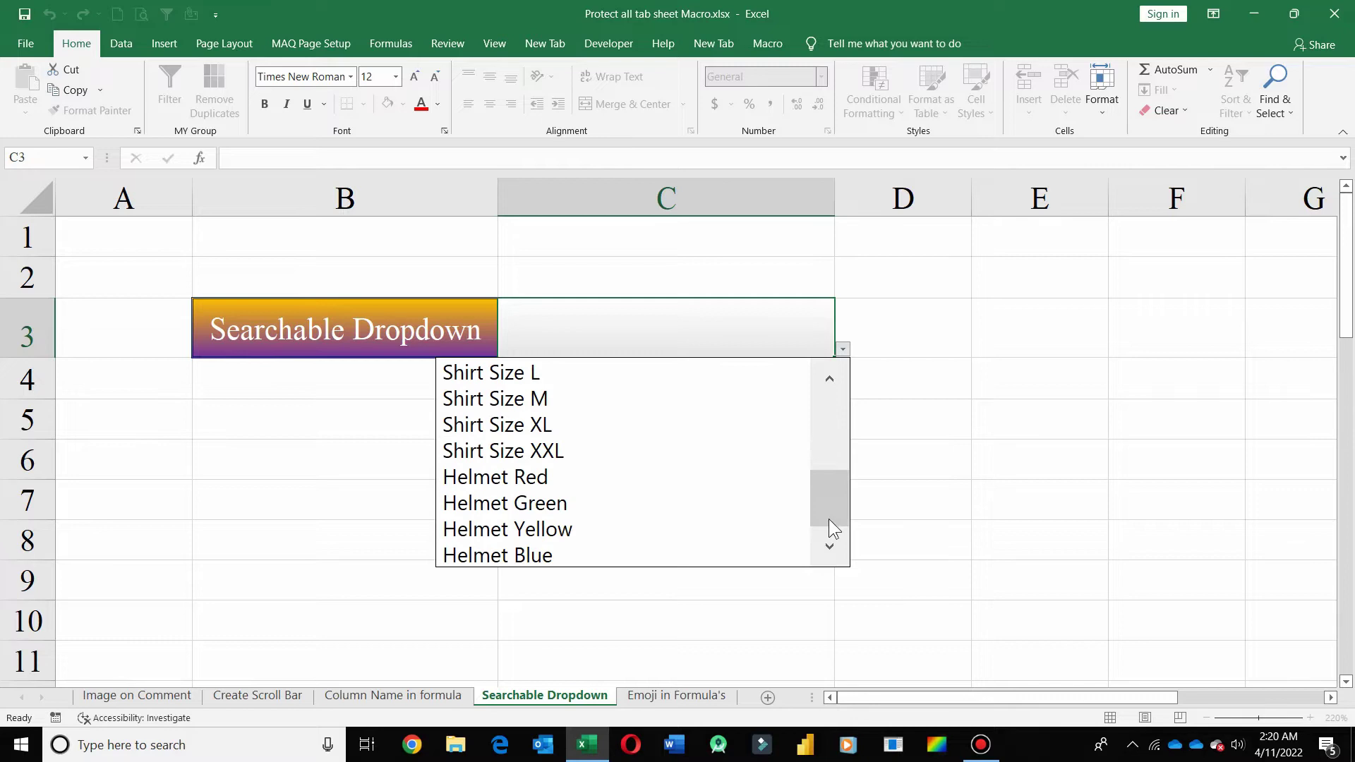
{"action": "left_click", "coordinate": [679, 338]}
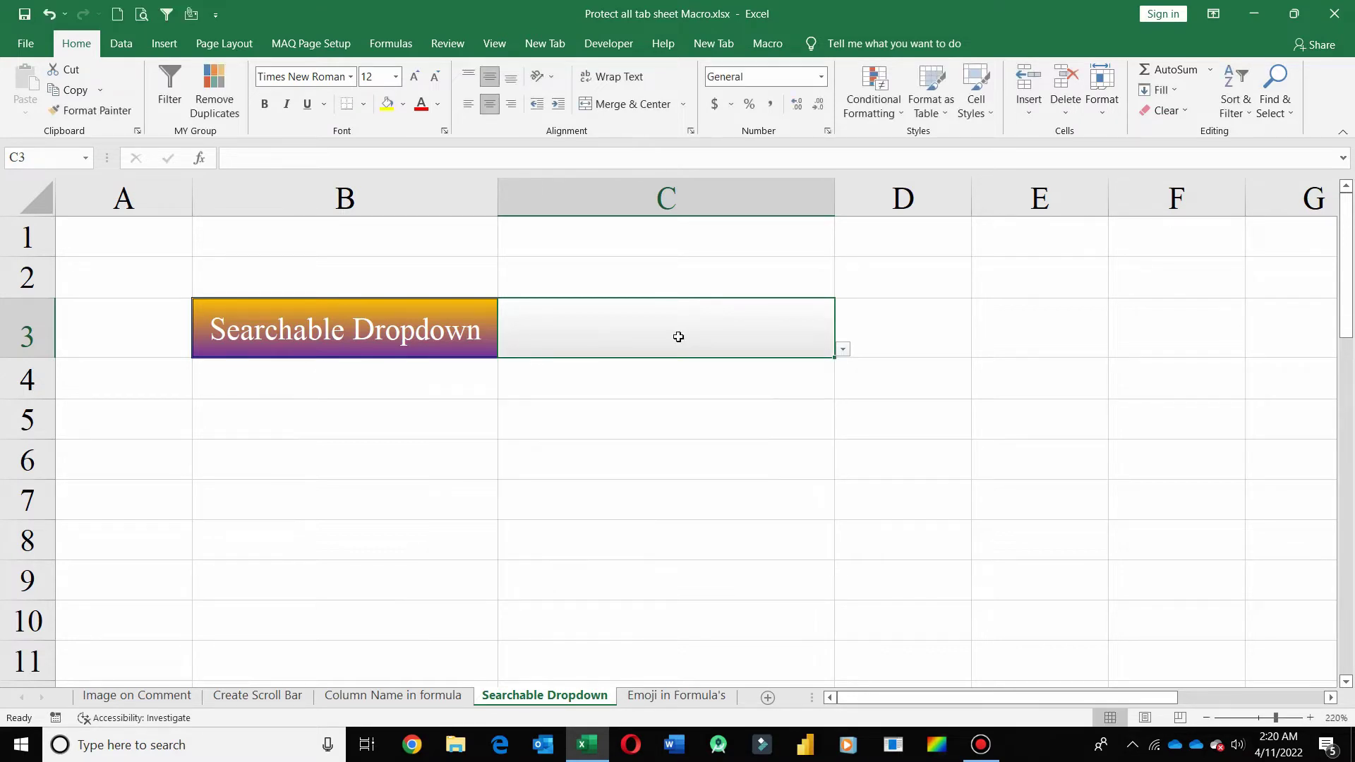
- Enter 'shirt' in C3 and view its dropdown filtered to the Shirt Size entries
{"action": "double_click", "coordinate": [643, 325]}
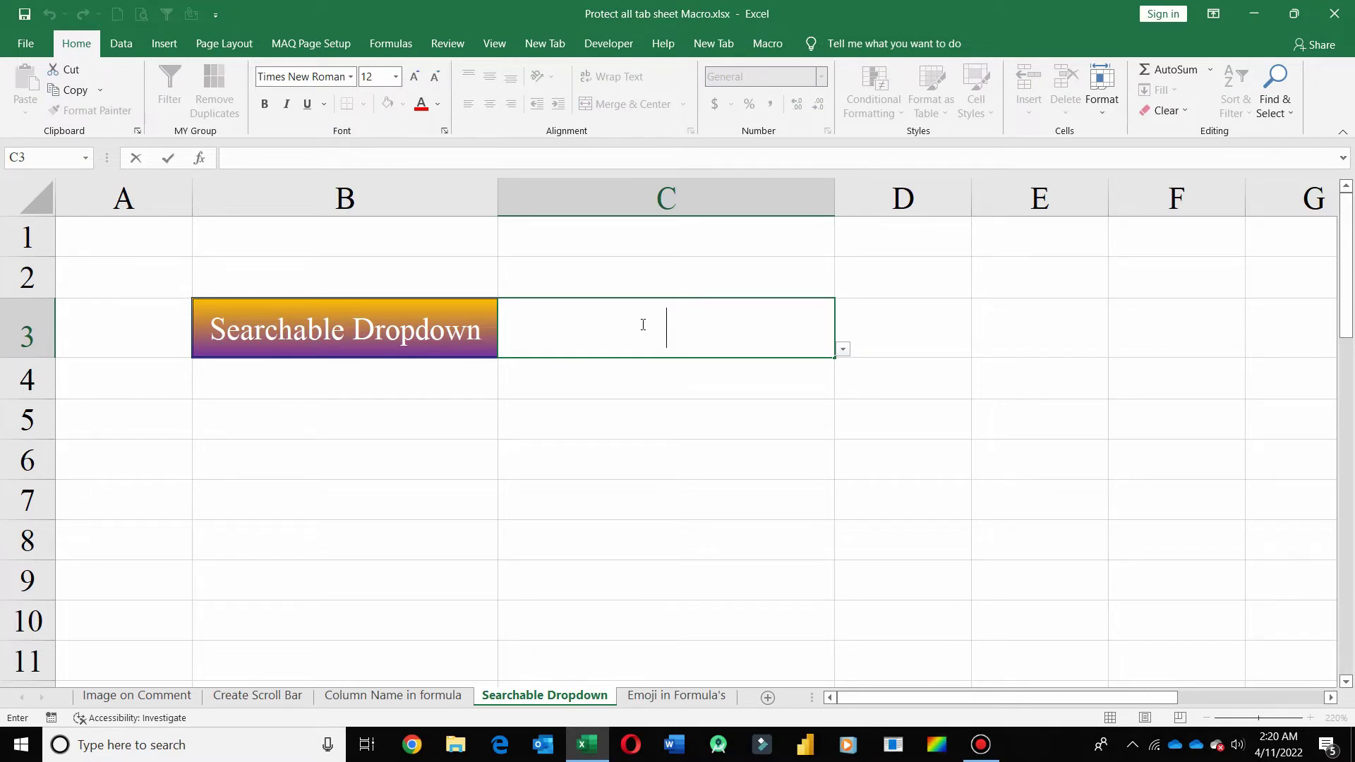
{"action": "type", "text": "shirt"}
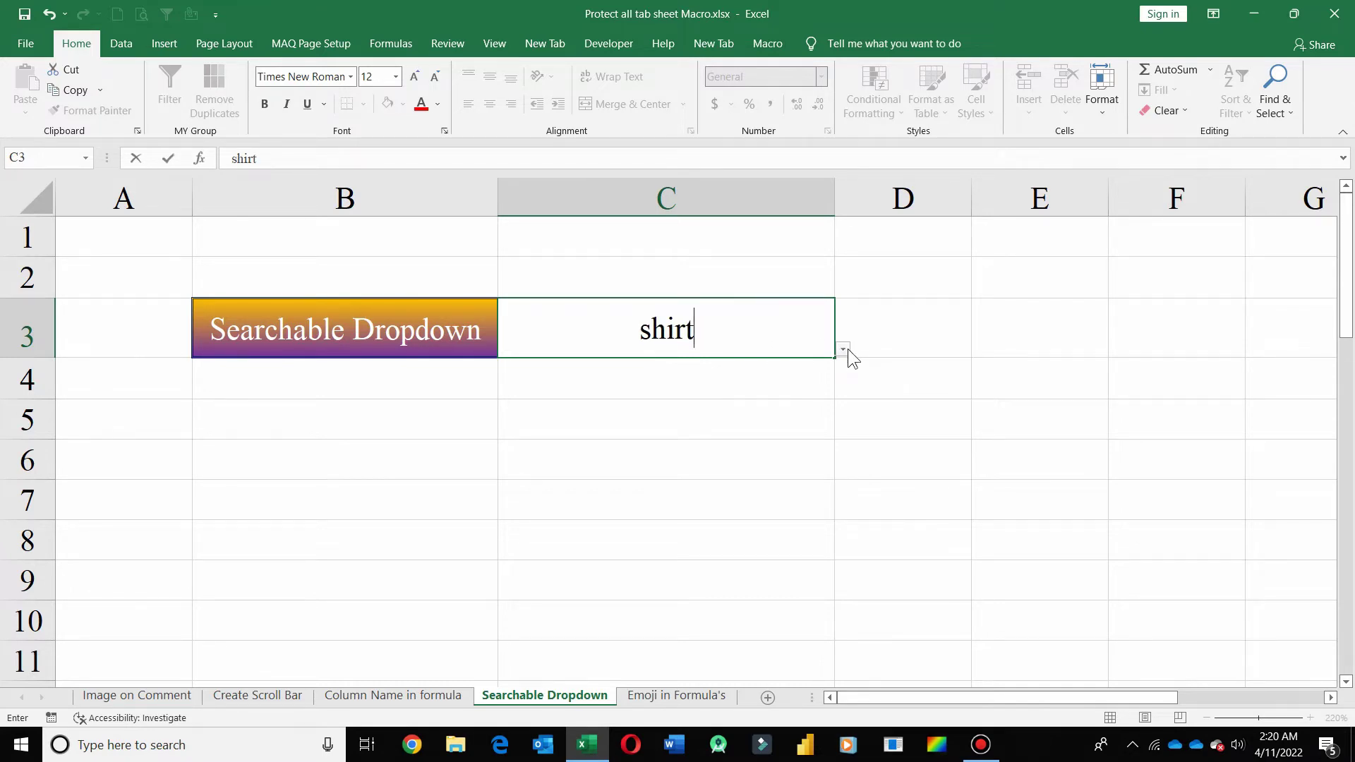
{"action": "left_click", "coordinate": [846, 350]}
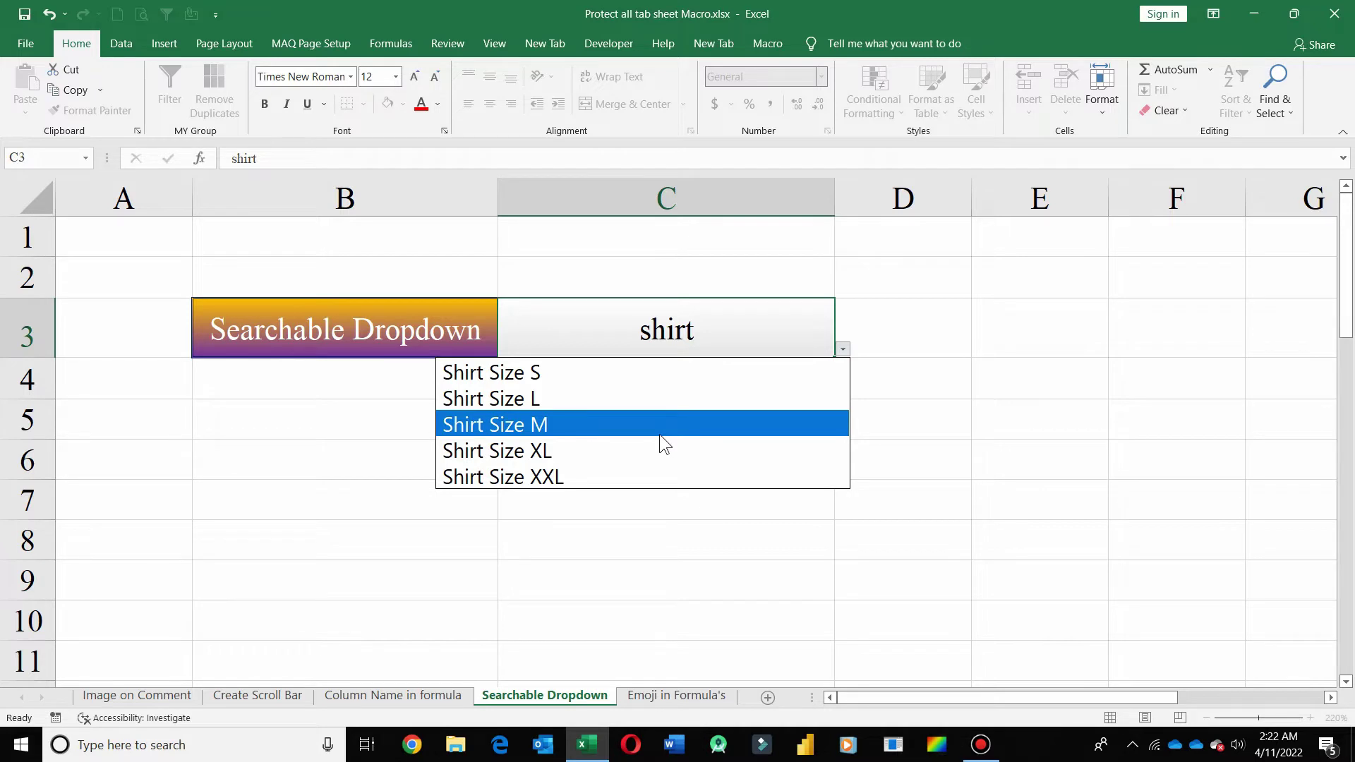
{"action": "key", "text": "Escape"}
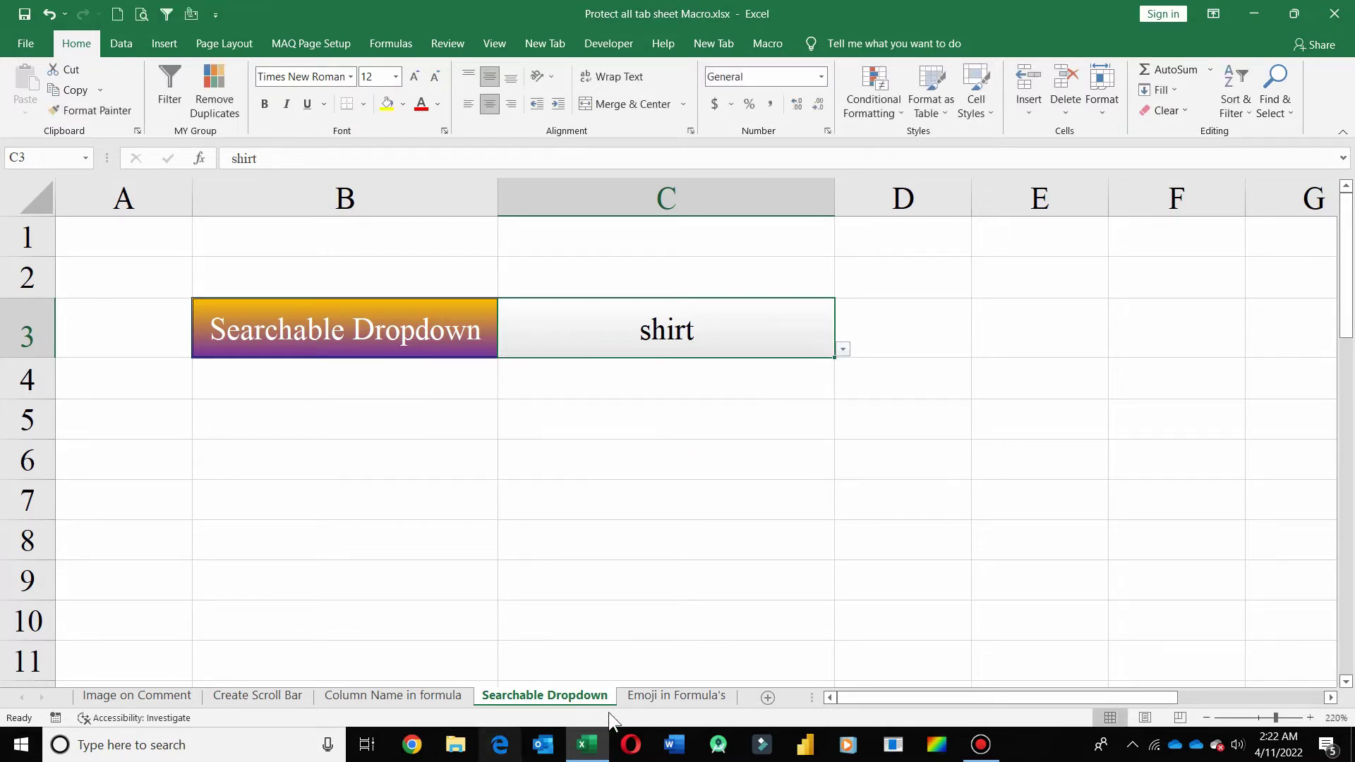
- On the Emoji in Formula's sheet, set the Mathematics mark in G4 to 10 and check H4's emoji
{"action": "left_click", "coordinate": [664, 695]}
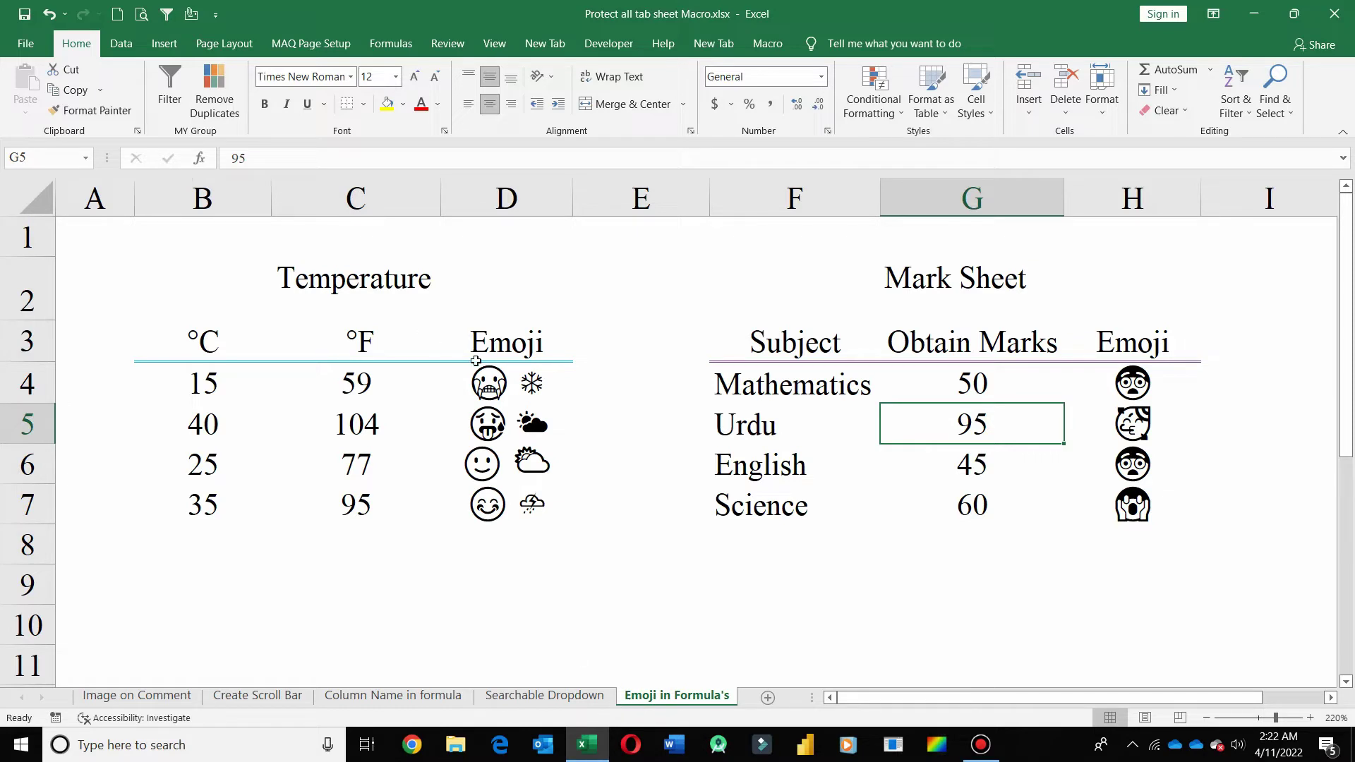
{"action": "left_click", "coordinate": [498, 385]}
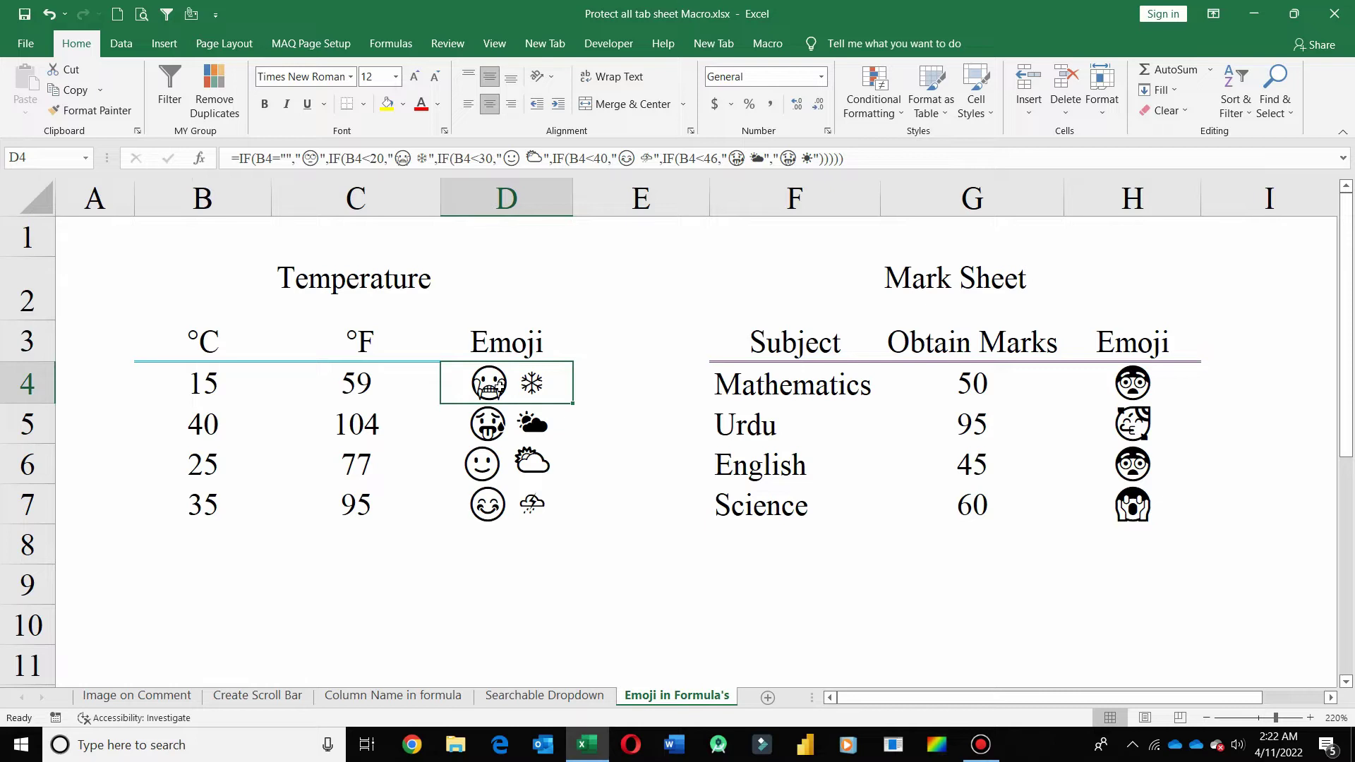
{"action": "left_click", "coordinate": [983, 399]}
{"action": "key", "text": "BackSpace"}
{"action": "type", "text": "10"}
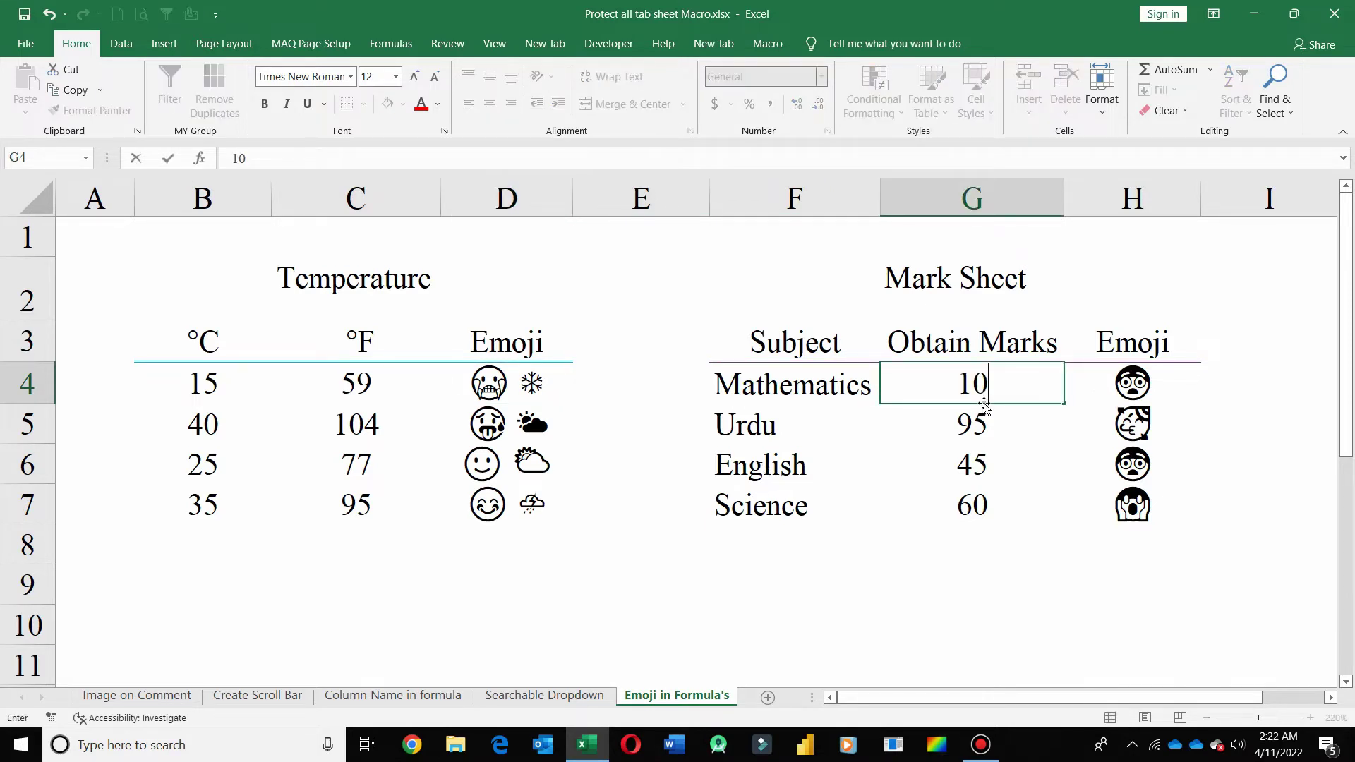
{"action": "key", "text": "Return"}
{"action": "key", "text": "Up"}
{"action": "key", "text": "Right"}
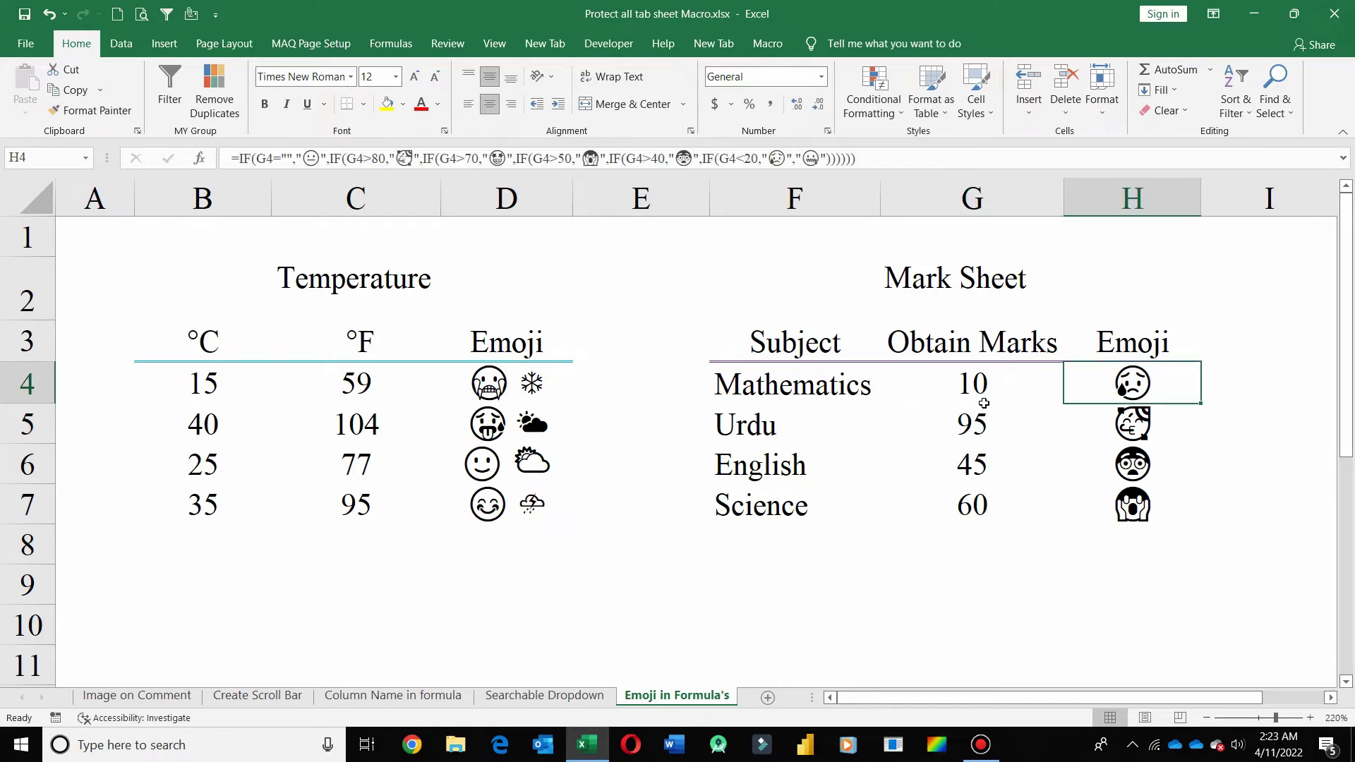
- Change the G4 Mathematics mark to 90 and check the updated emoji in H4
{"action": "left_click", "coordinate": [984, 401]}
{"action": "double_click", "coordinate": [984, 402]}
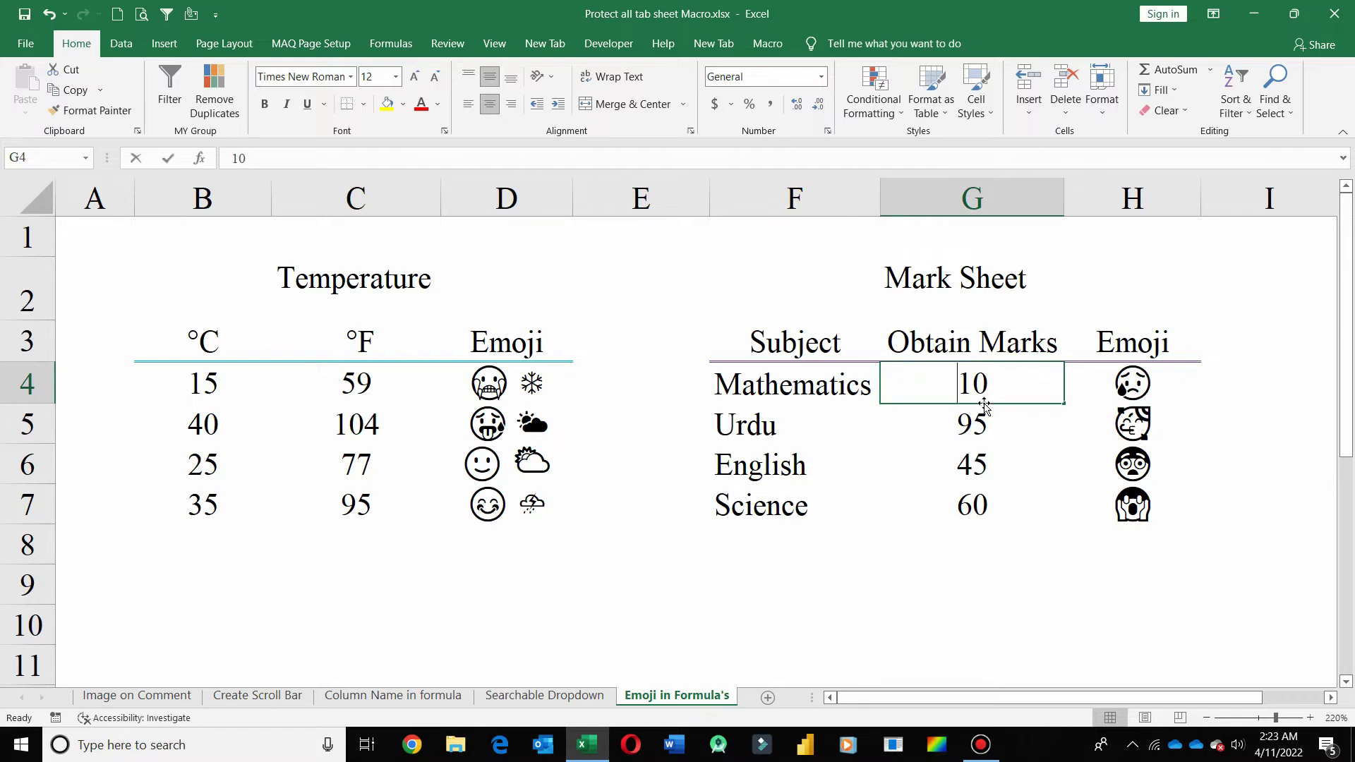
{"action": "type", "text": "95"}
{"action": "key", "text": "BackSpace"}
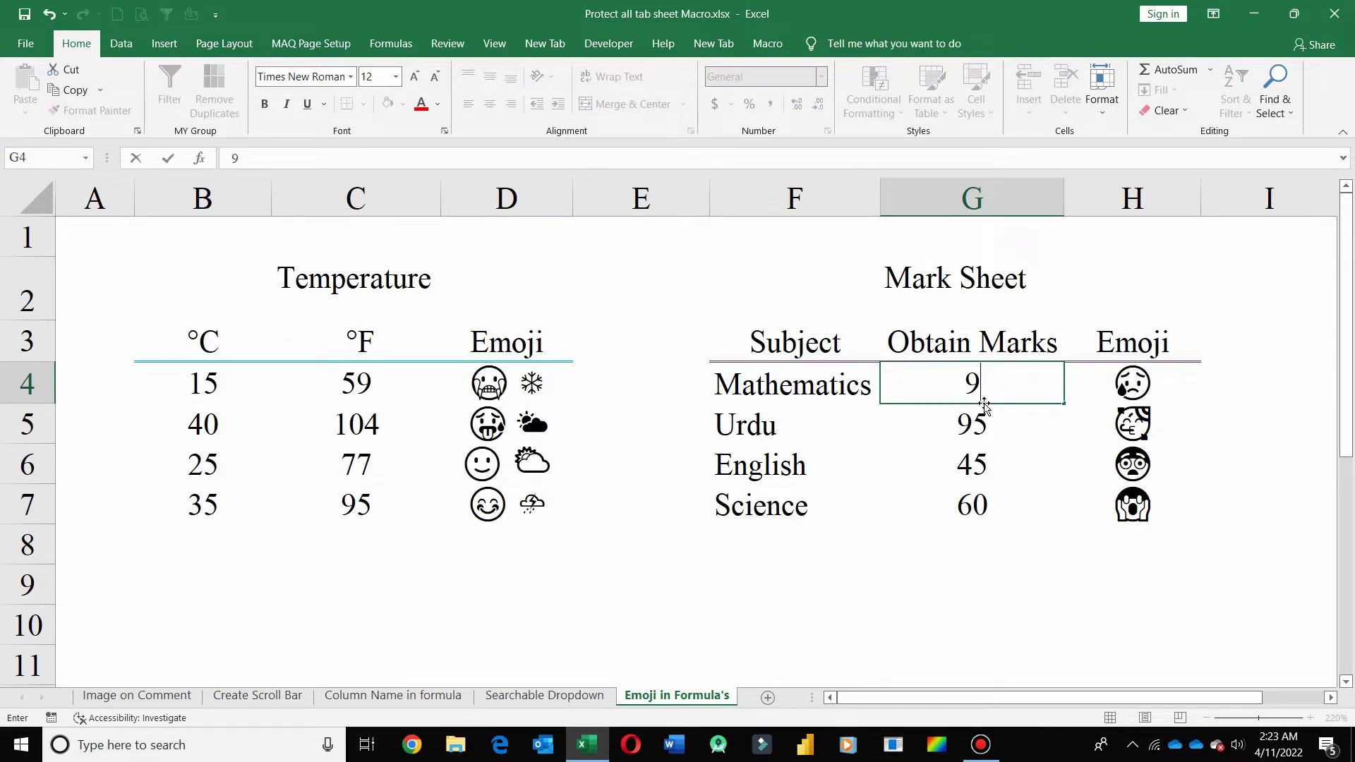
{"action": "type", "text": "0"}
{"action": "key", "text": "Return"}
{"action": "key", "text": "Up"}
{"action": "key", "text": "Right"}
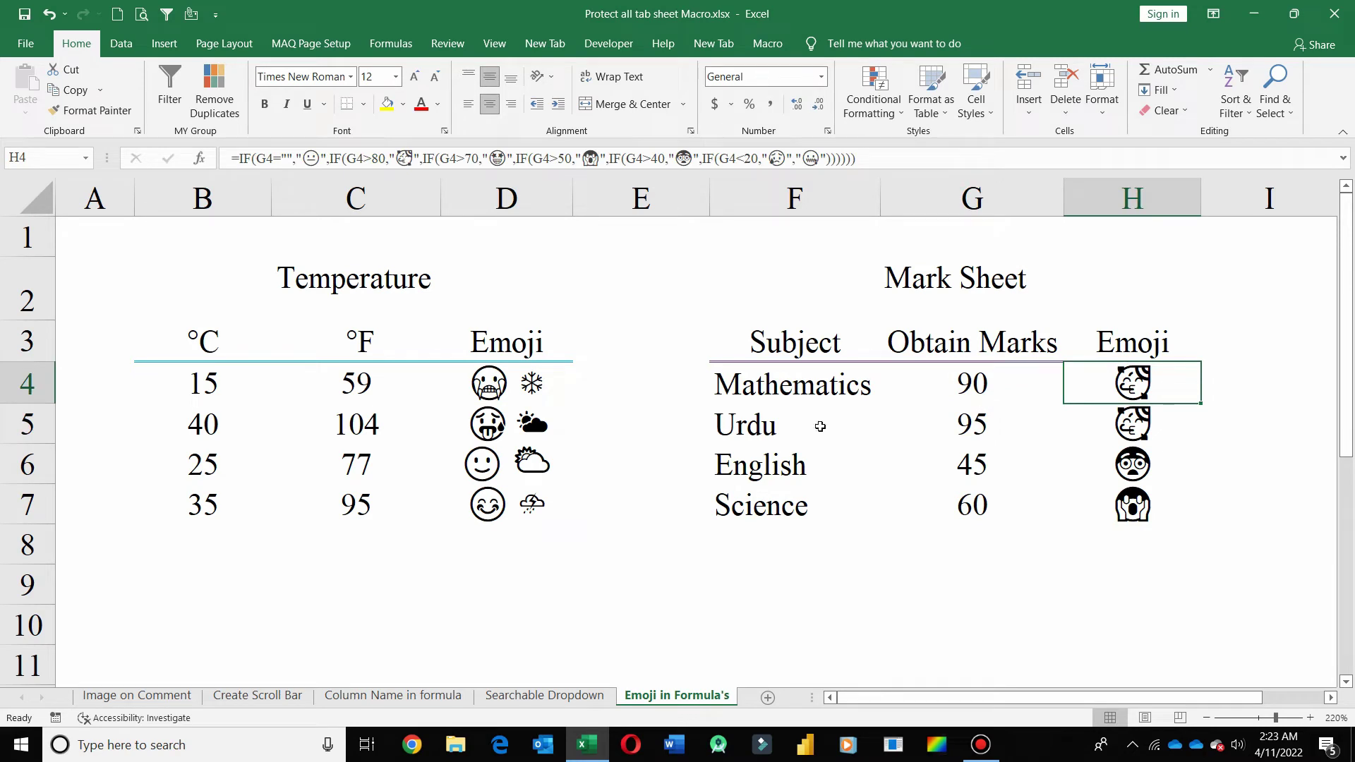
- Protect the Image on Comment sheet with a password, then view the still-unprotected Create Scroll Bar sheet
{"action": "left_click", "coordinate": [161, 698]}
{"action": "left_click", "coordinate": [494, 519]}
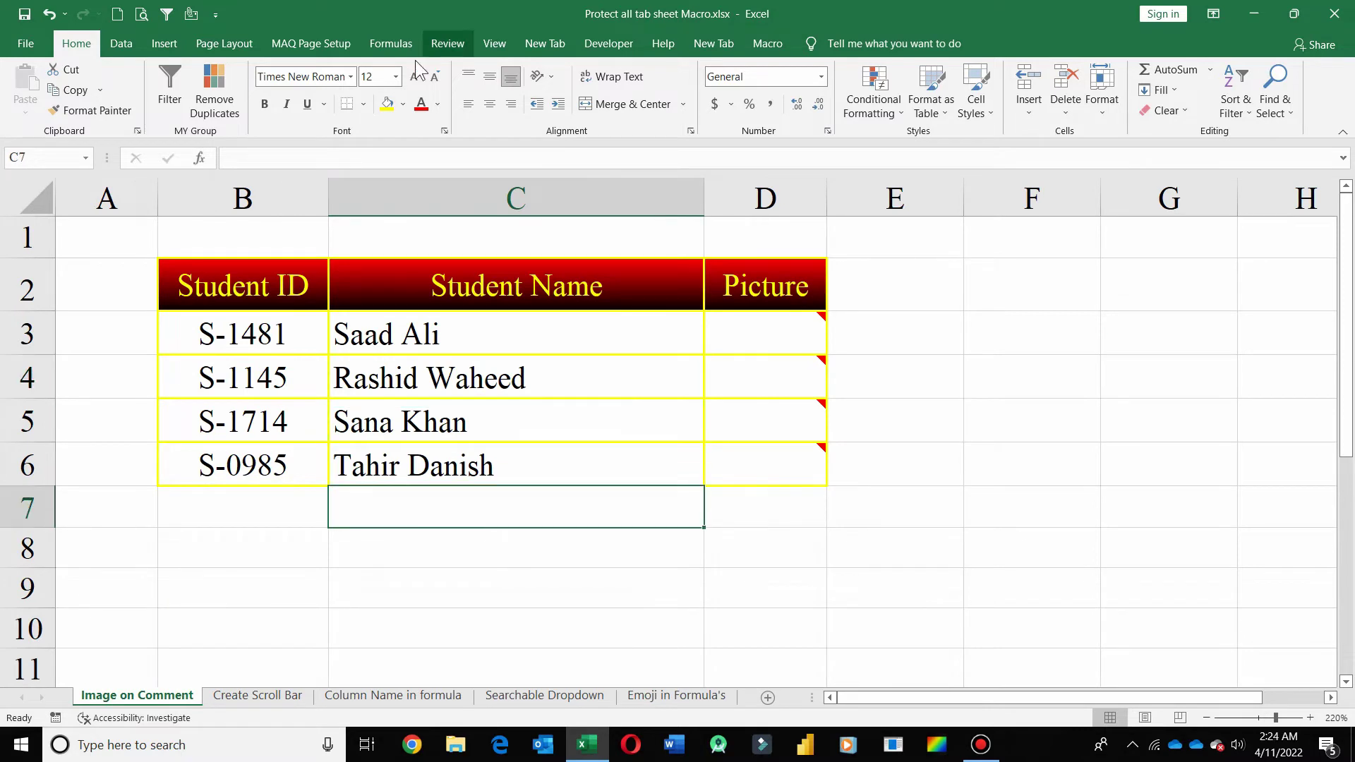
{"action": "left_click", "coordinate": [447, 43]}
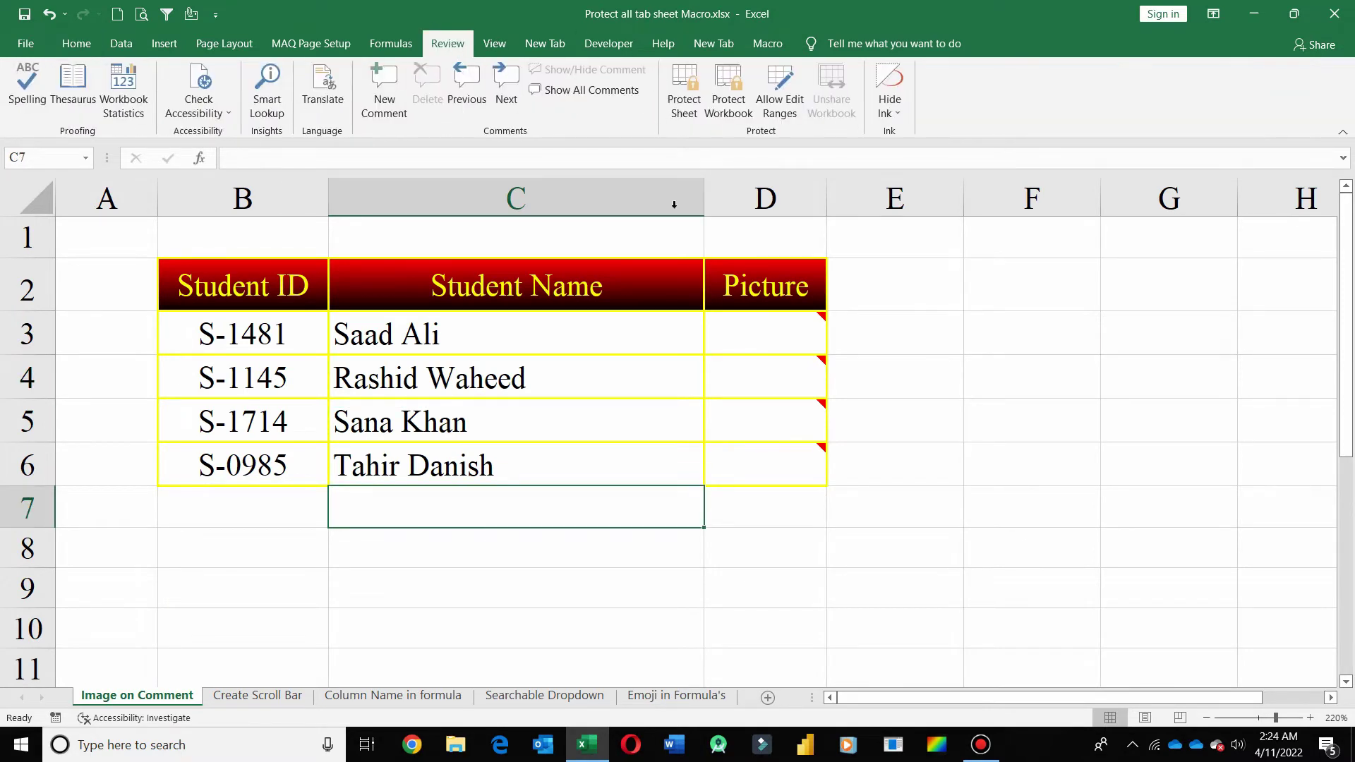
{"action": "left_click", "coordinate": [684, 91]}
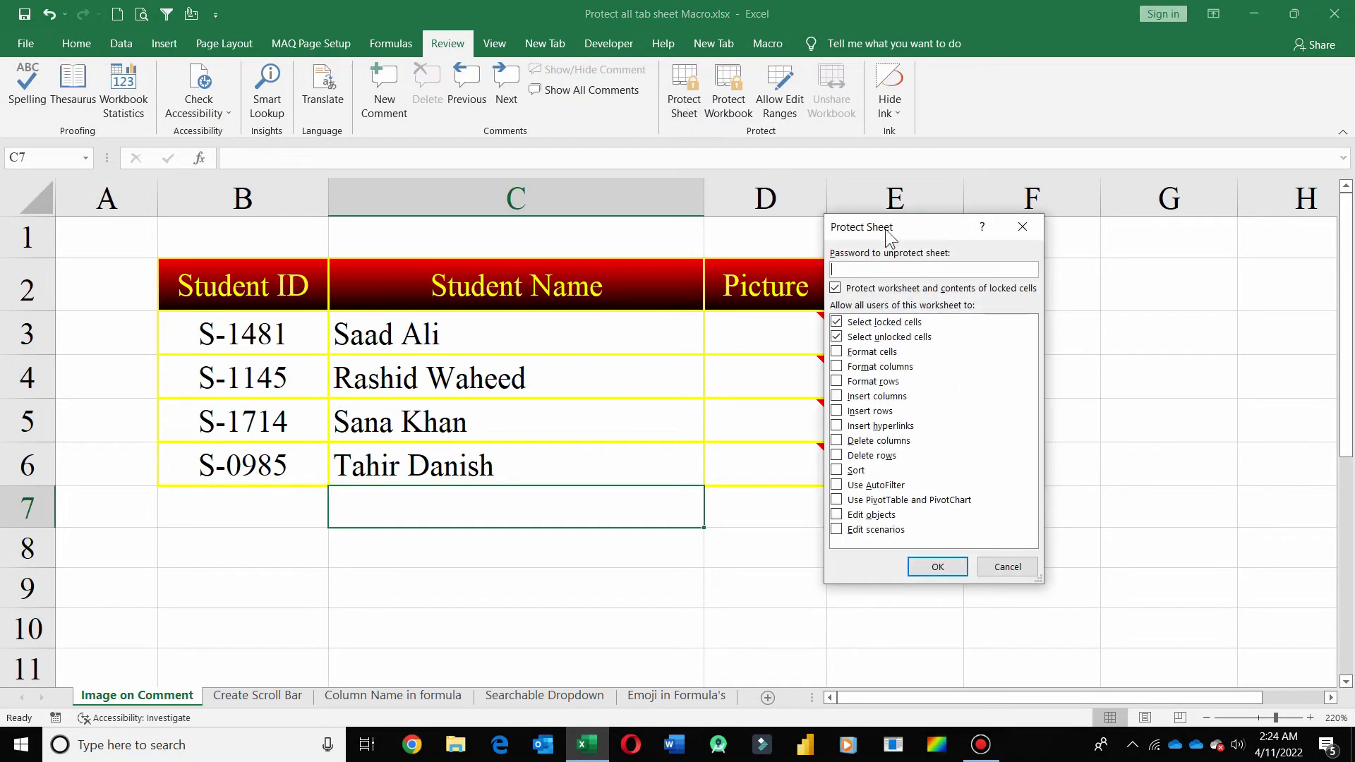
{"action": "type", "text": "123"}
{"action": "key", "text": "Return"}
{"action": "type", "text": "123"}
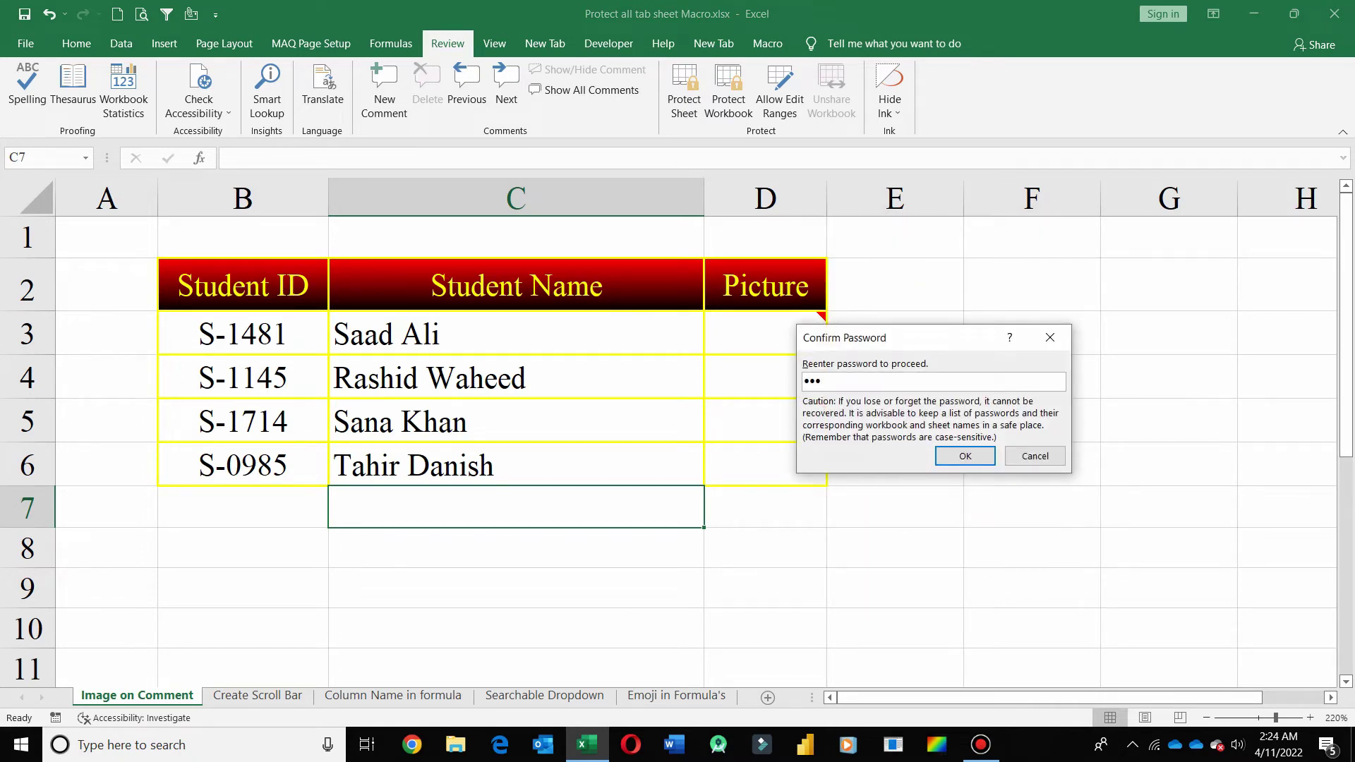
{"action": "key", "text": "Return"}
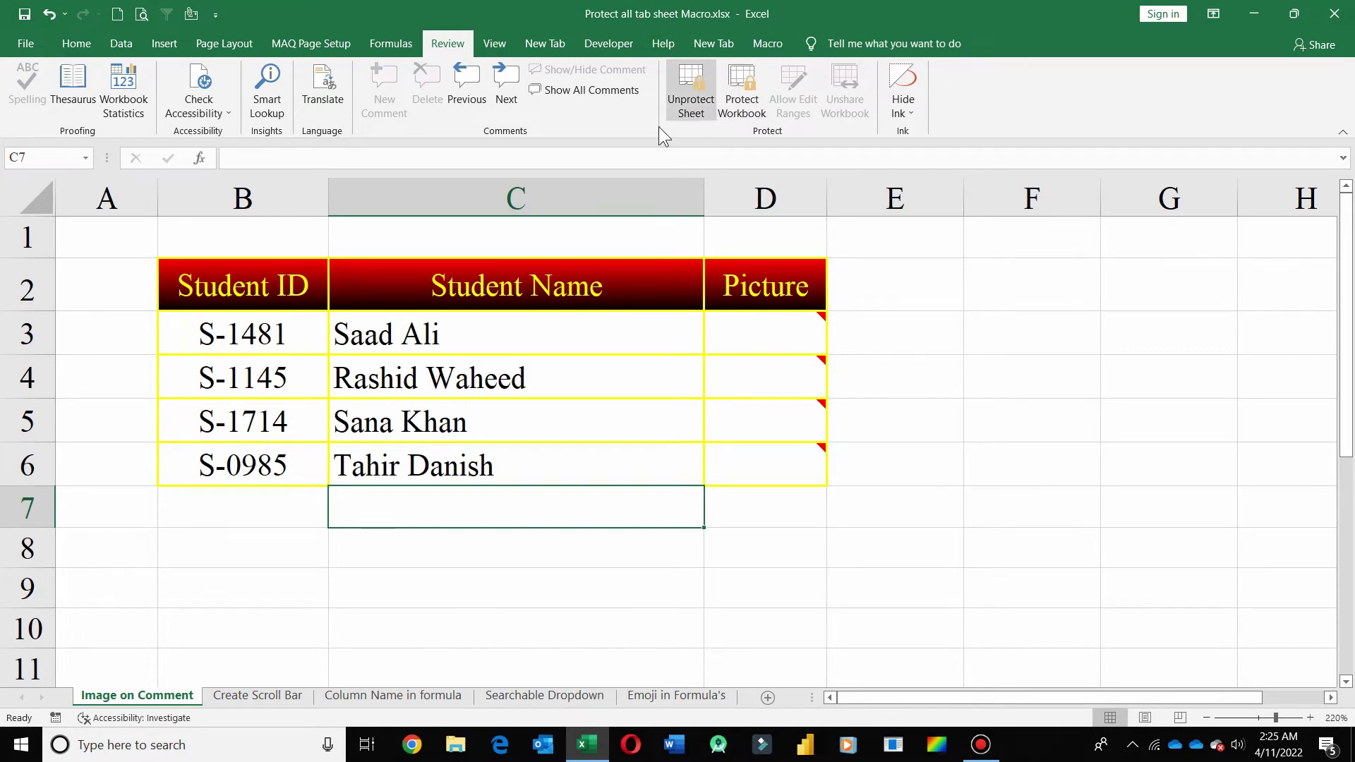
{"action": "left_click", "coordinate": [259, 697]}
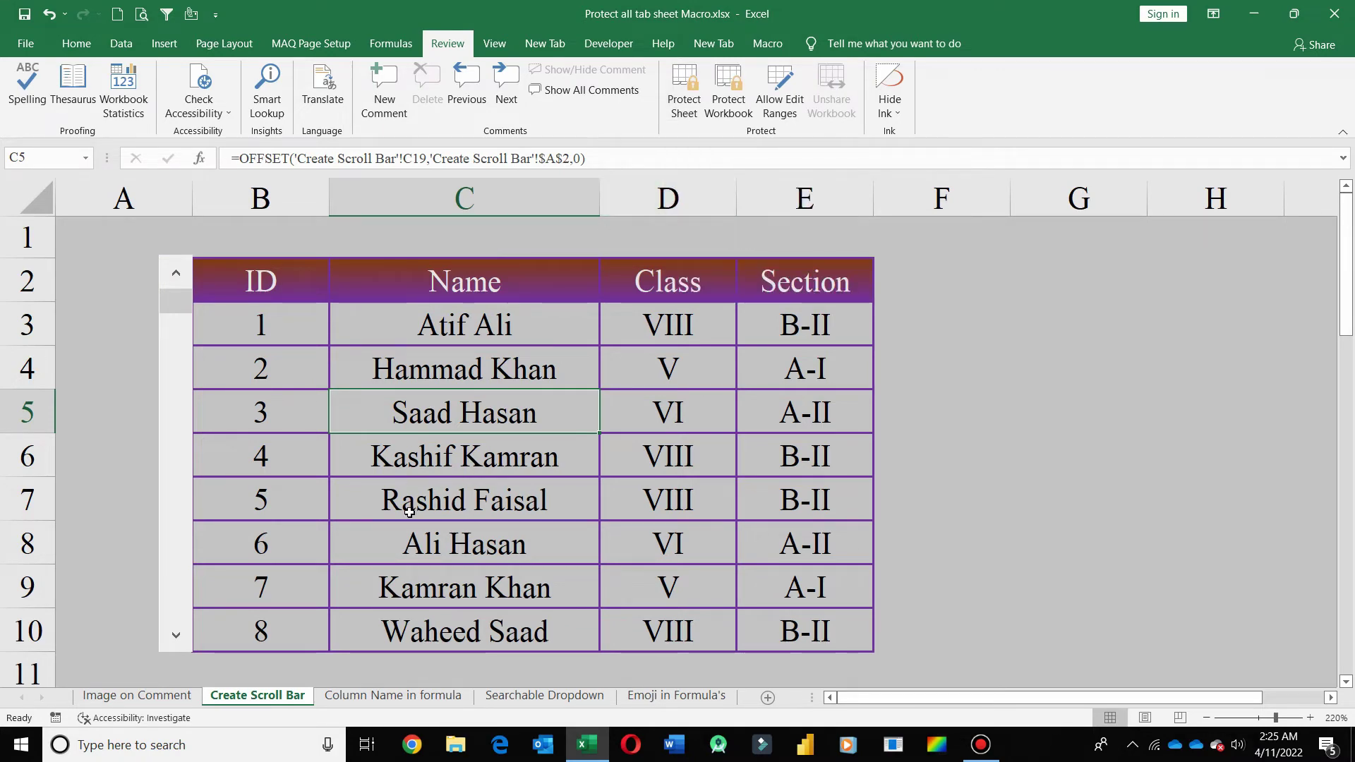
- Unprotect the Image on Comment sheet by entering its password
{"action": "left_click", "coordinate": [136, 696]}
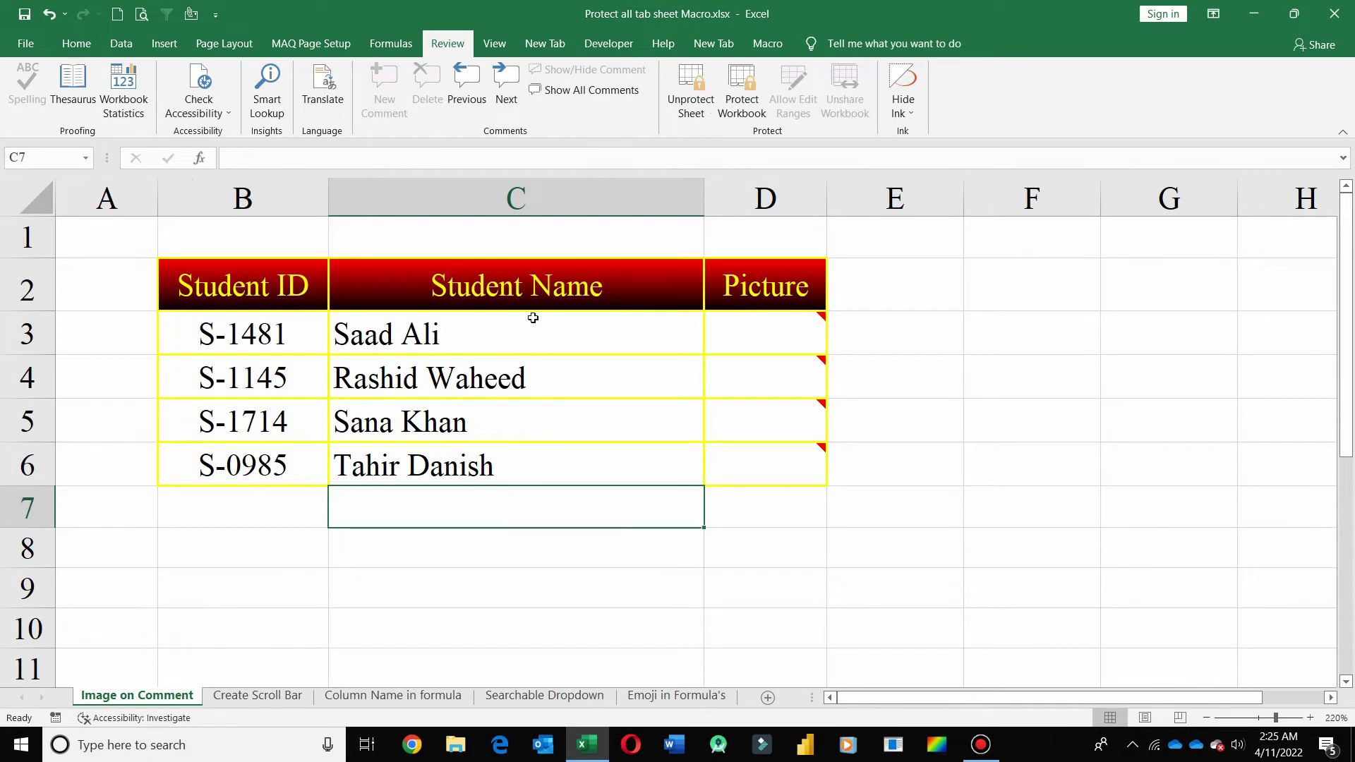
{"action": "left_click", "coordinate": [688, 86]}
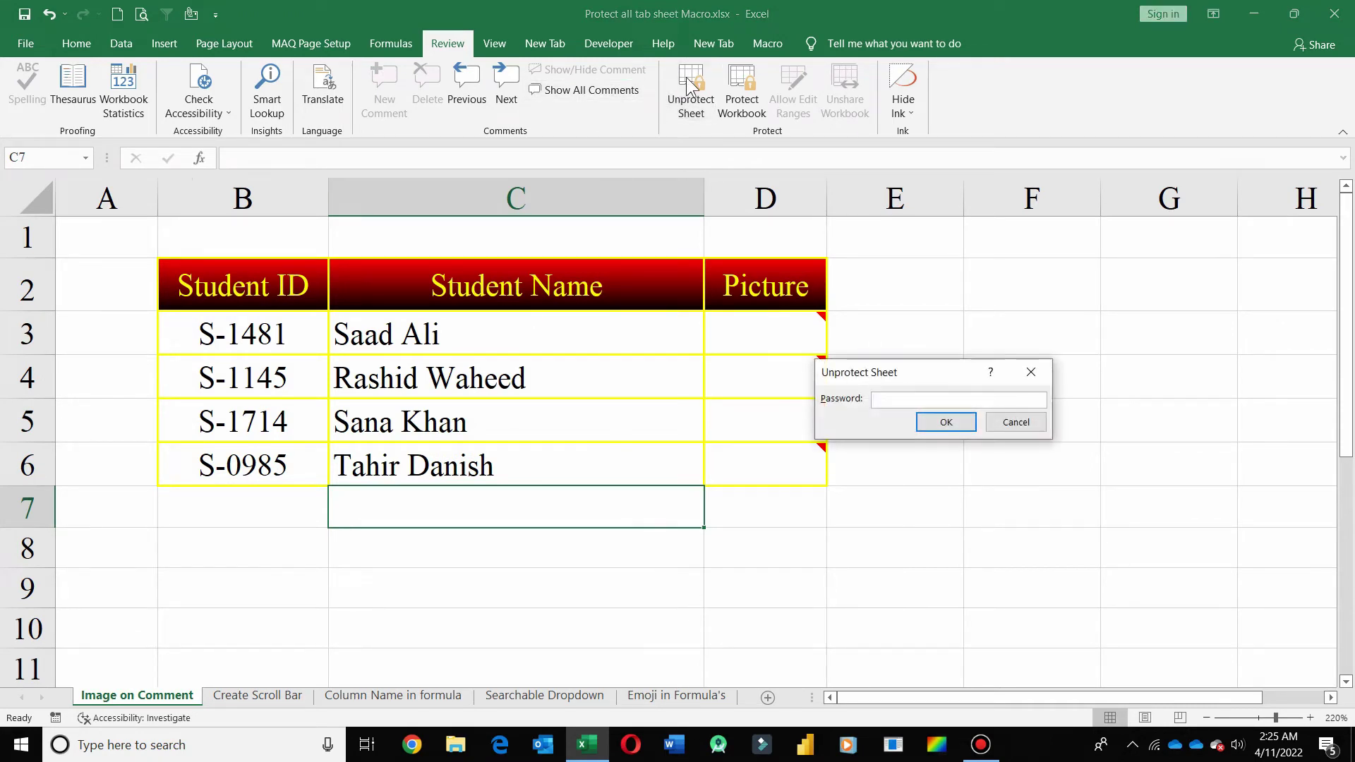
{"action": "type", "text": "123"}
{"action": "key", "text": "Return"}
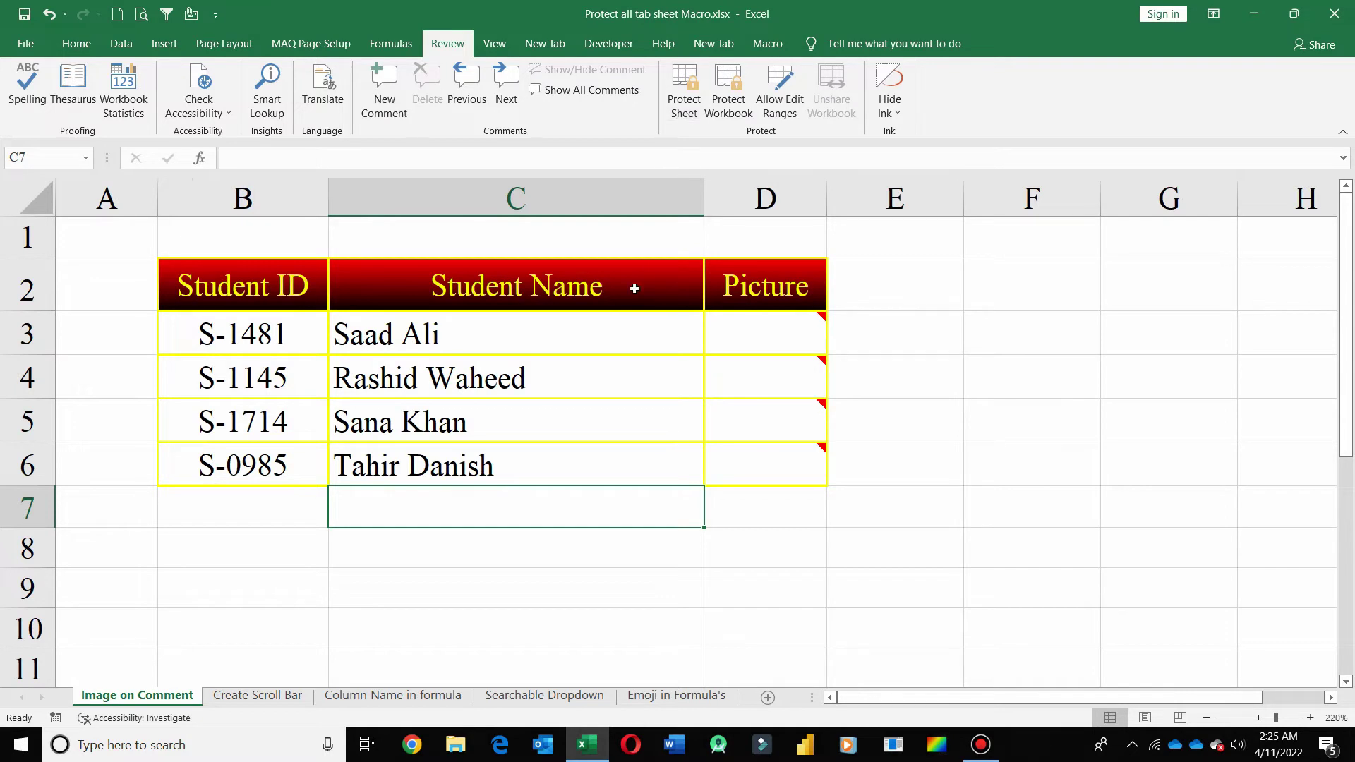
- Copy the nine lines of protect-all-sheets macro code from the Notepad text file
{"action": "left_click", "coordinate": [1249, 18]}
{"action": "double_click", "coordinate": [1317, 192]}
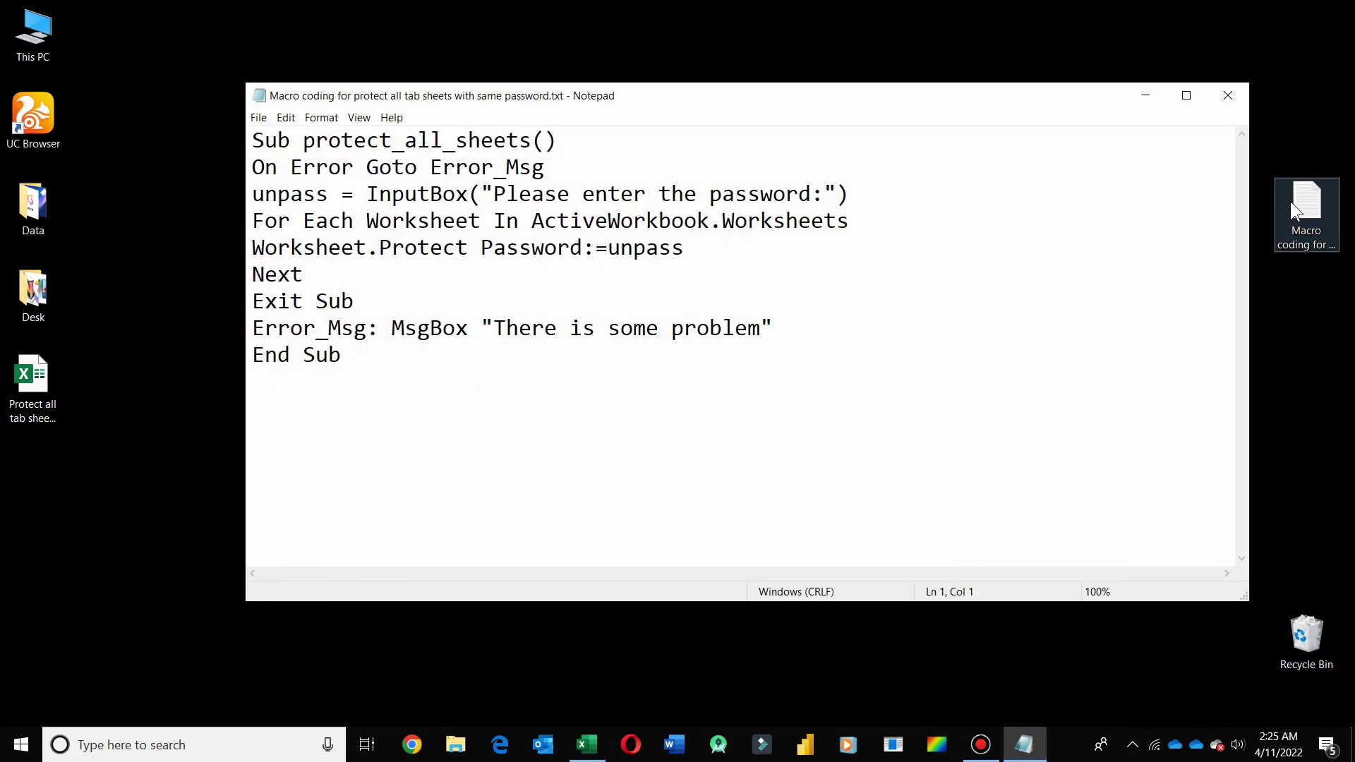
{"action": "left_click_drag", "start_coordinate": [363, 360], "coordinate": [225, 65]}
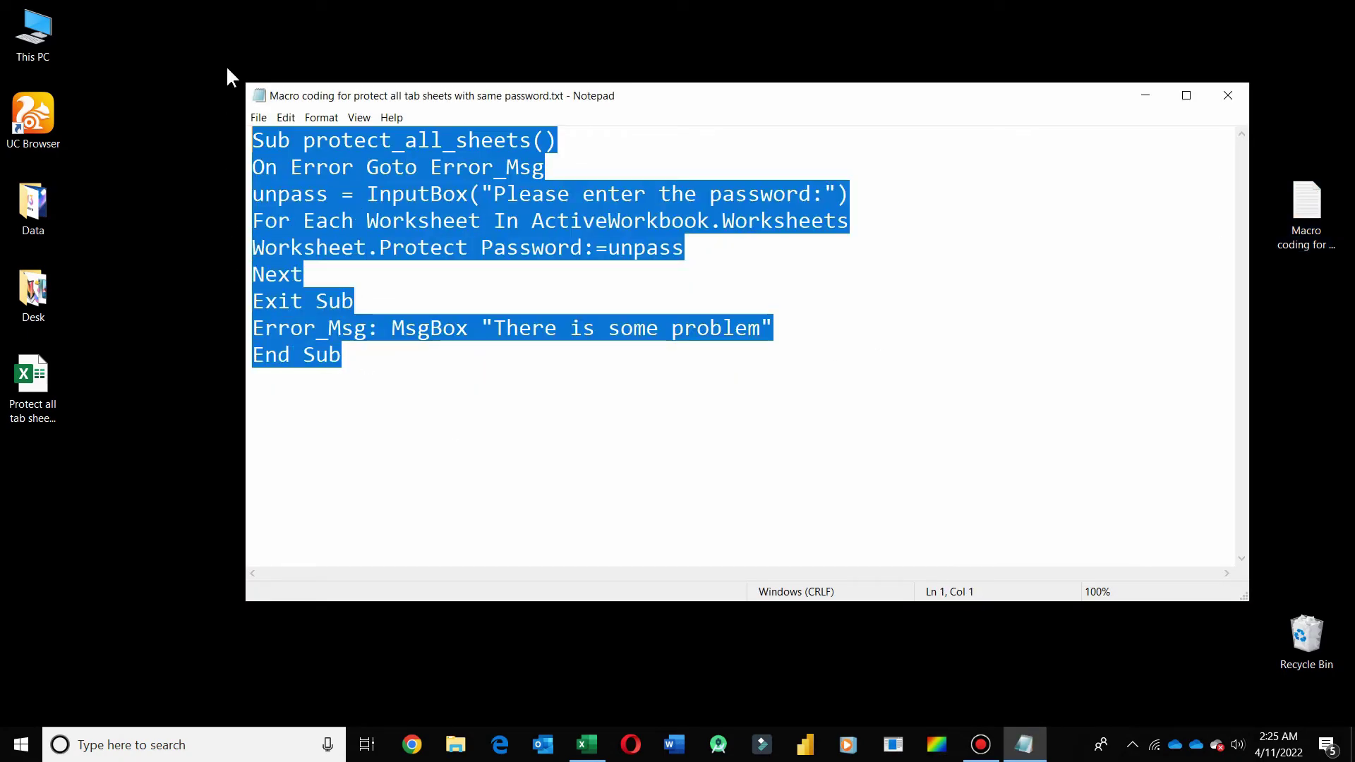
{"action": "key", "text": "alt+Tab"}
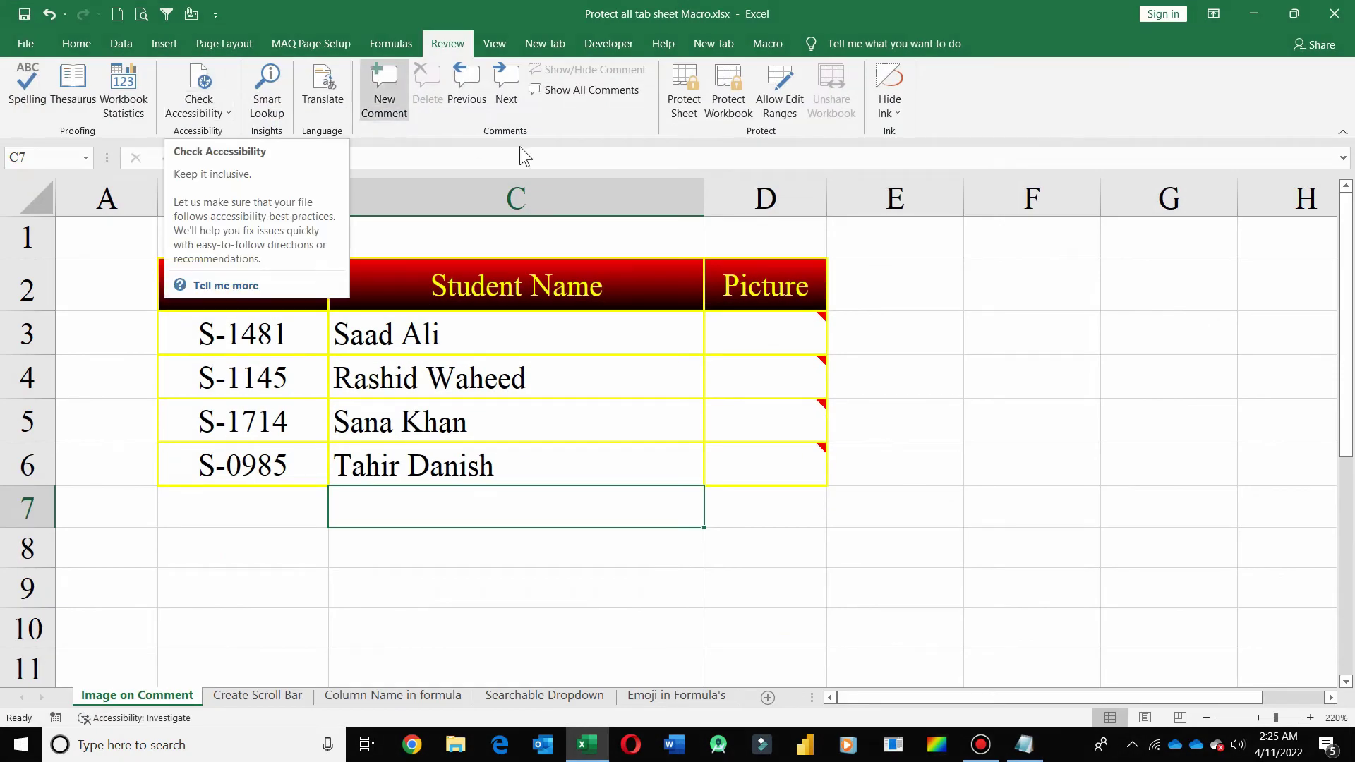
{"action": "left_click", "coordinate": [611, 46]}
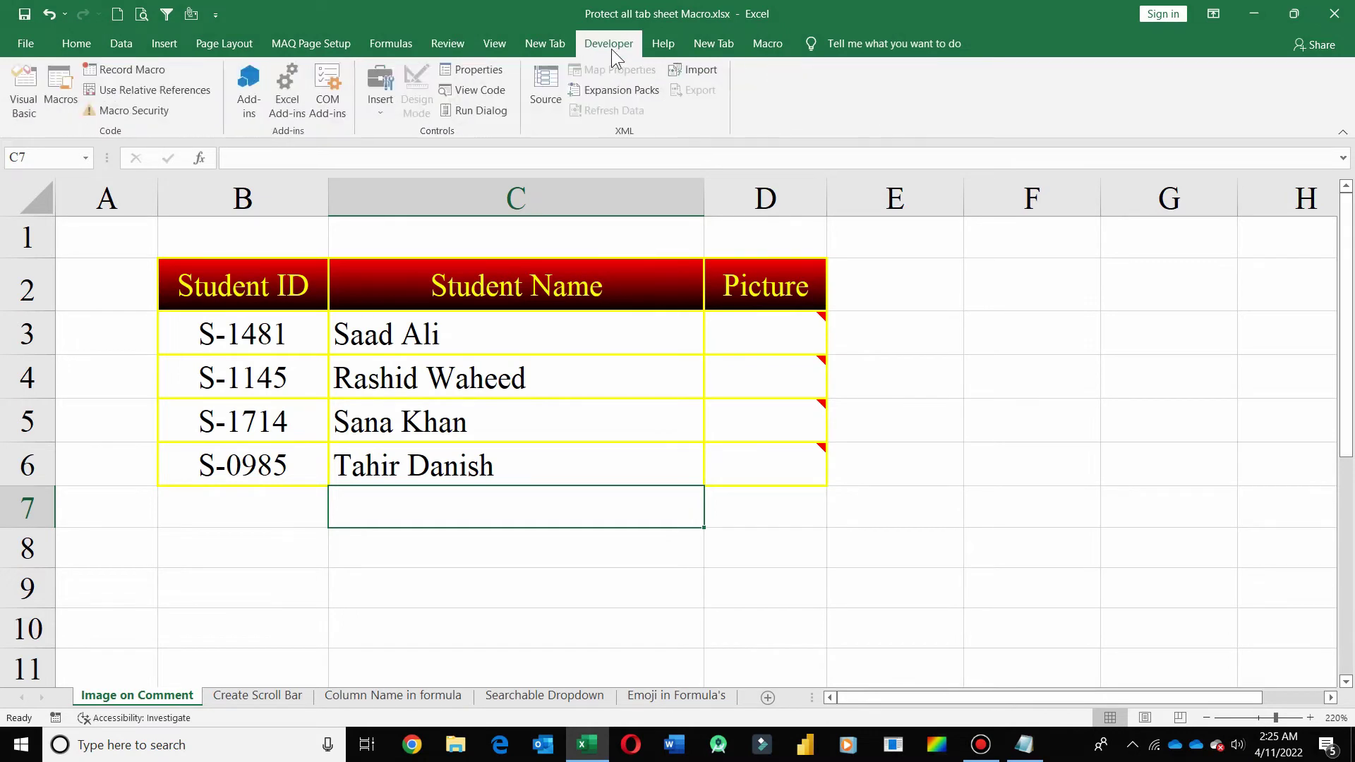
{"action": "right_click", "coordinate": [783, 104]}
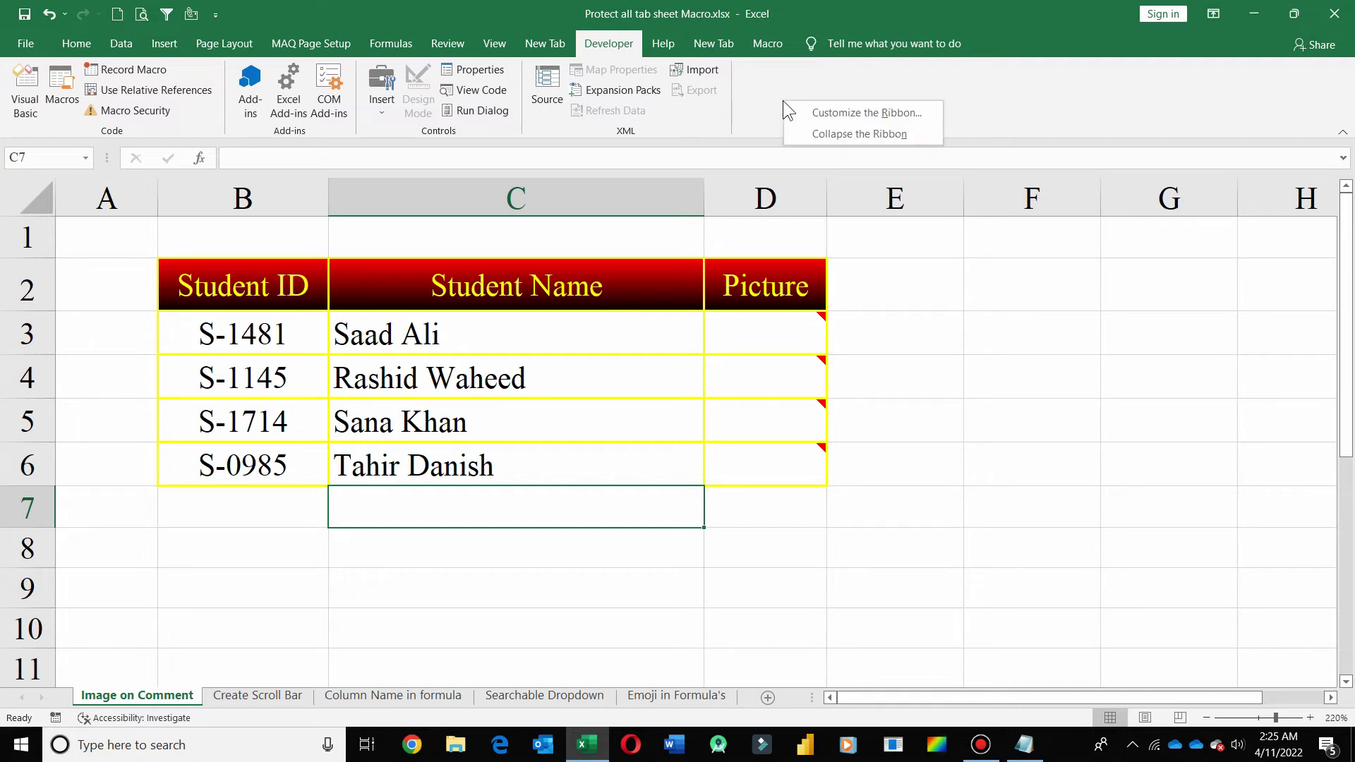
{"action": "left_click", "coordinate": [824, 111]}
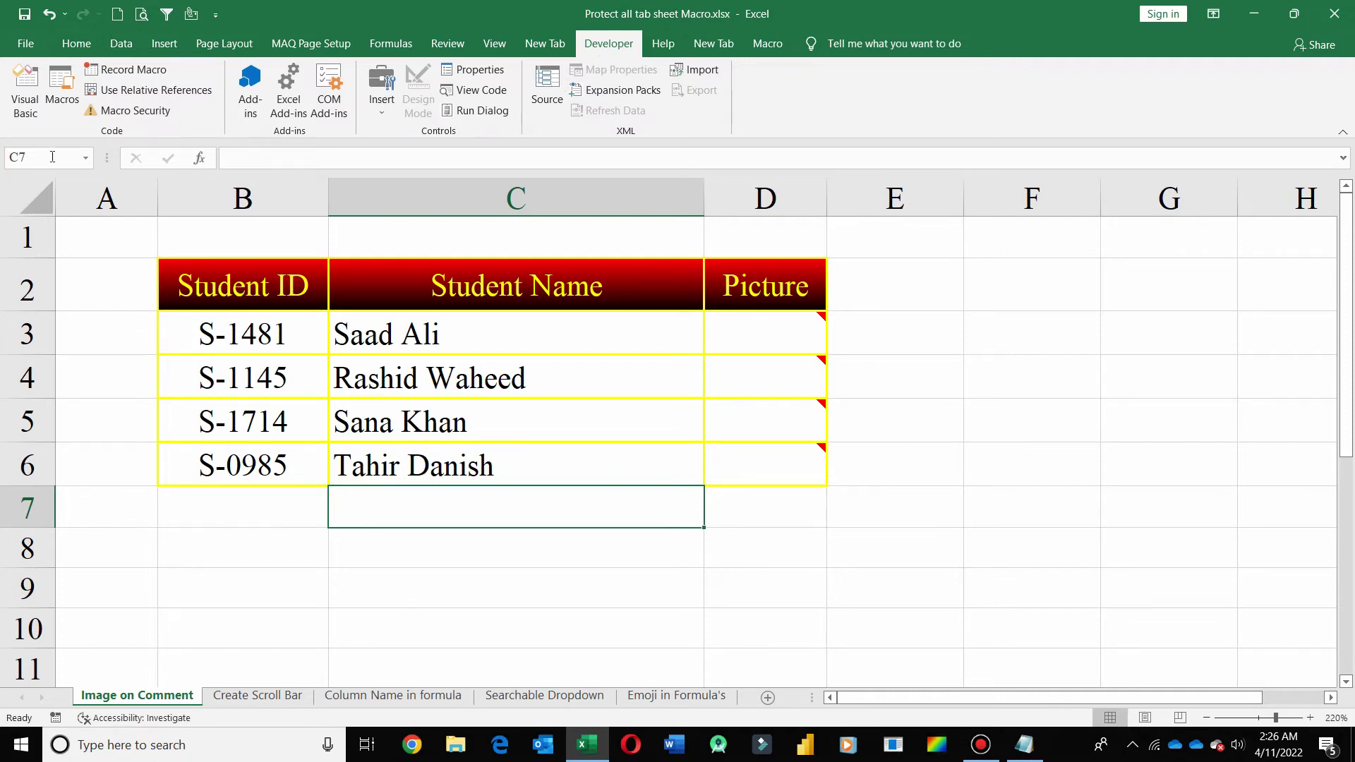
- Paste the protect_all_sheets code into a new Visual Basic module and run it
{"action": "left_click", "coordinate": [15, 98]}
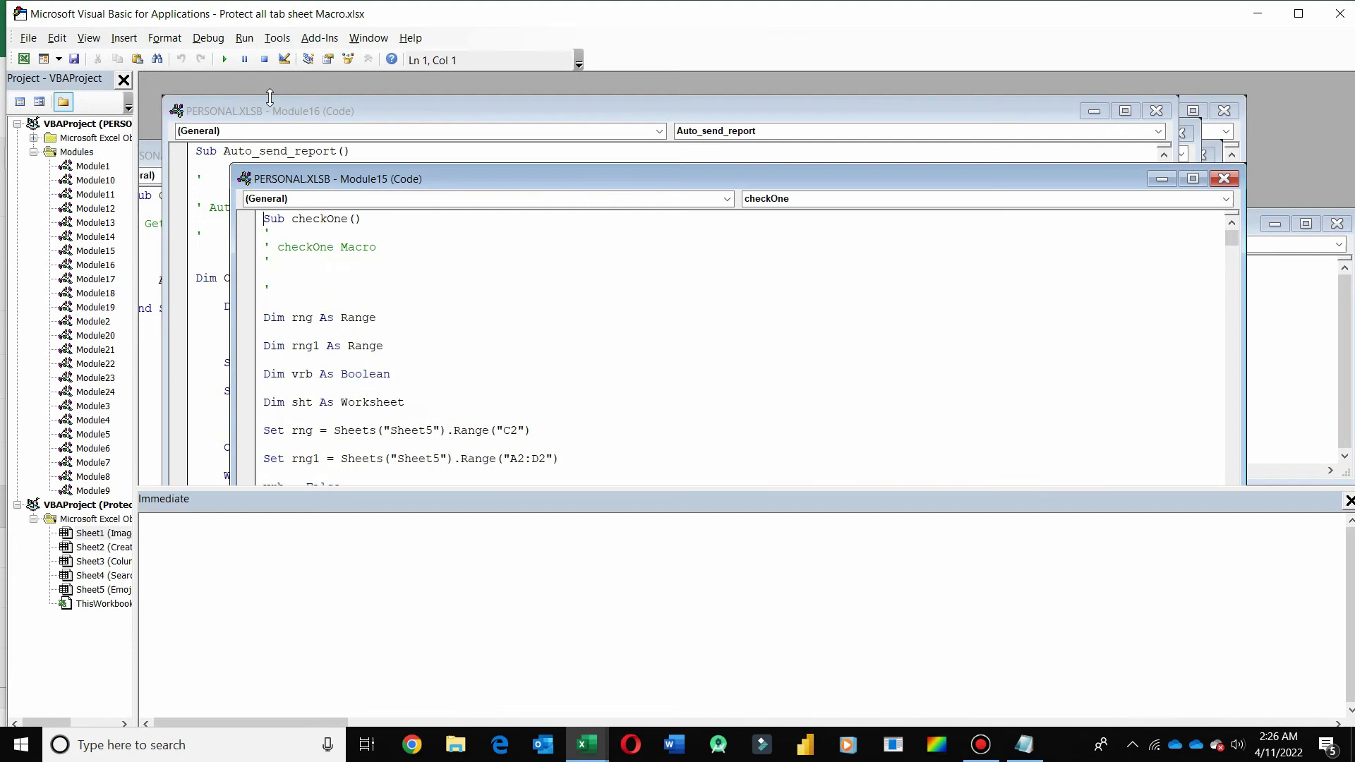
{"action": "left_click", "coordinate": [126, 39]}
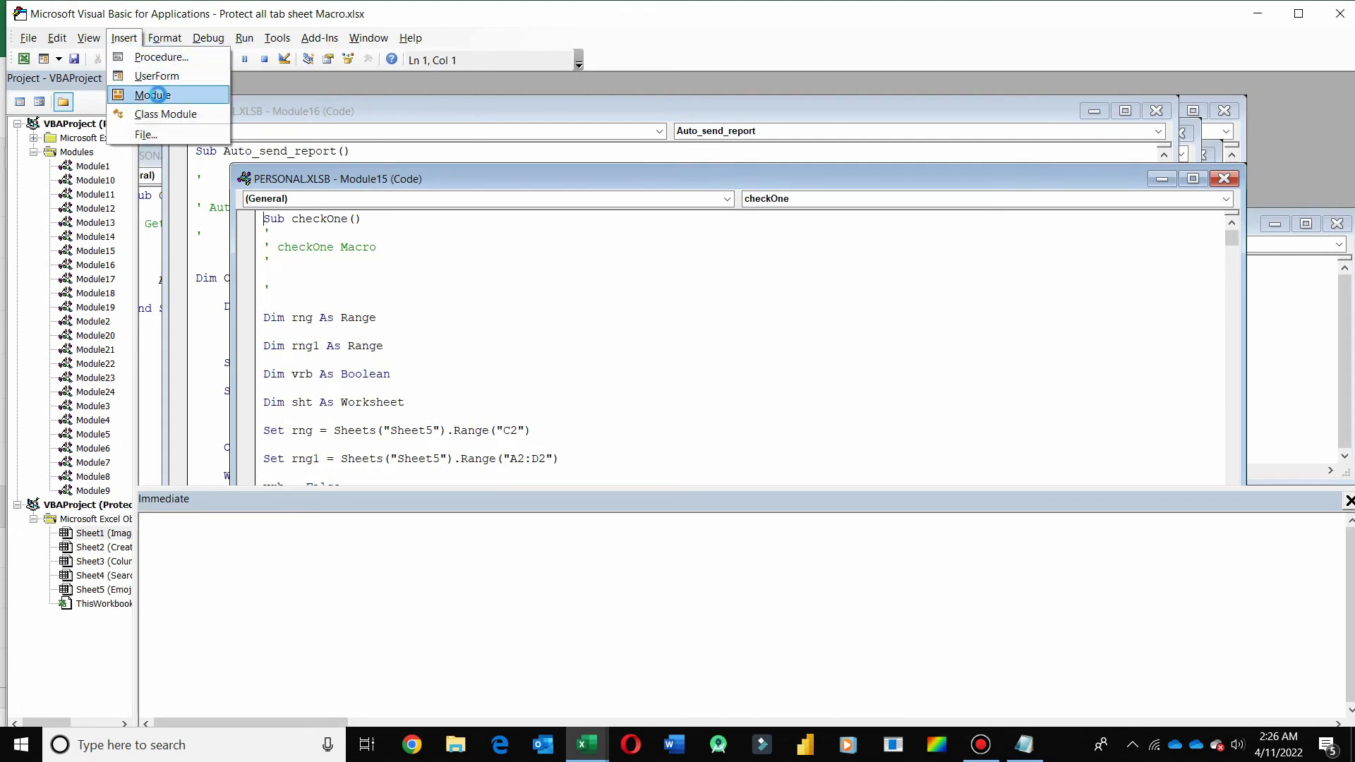
{"action": "left_click", "coordinate": [158, 95]}
{"action": "key", "text": "ctrl+v"}
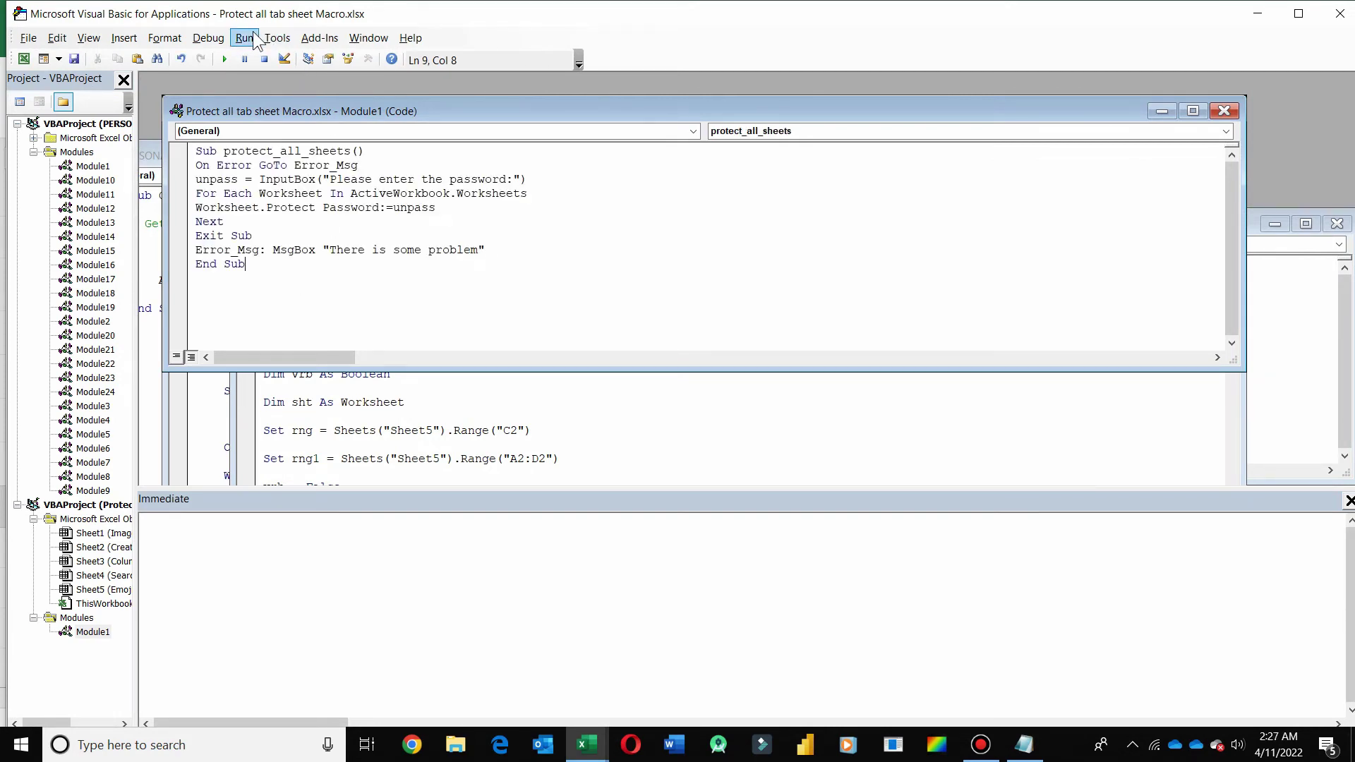
{"action": "left_click", "coordinate": [244, 38]}
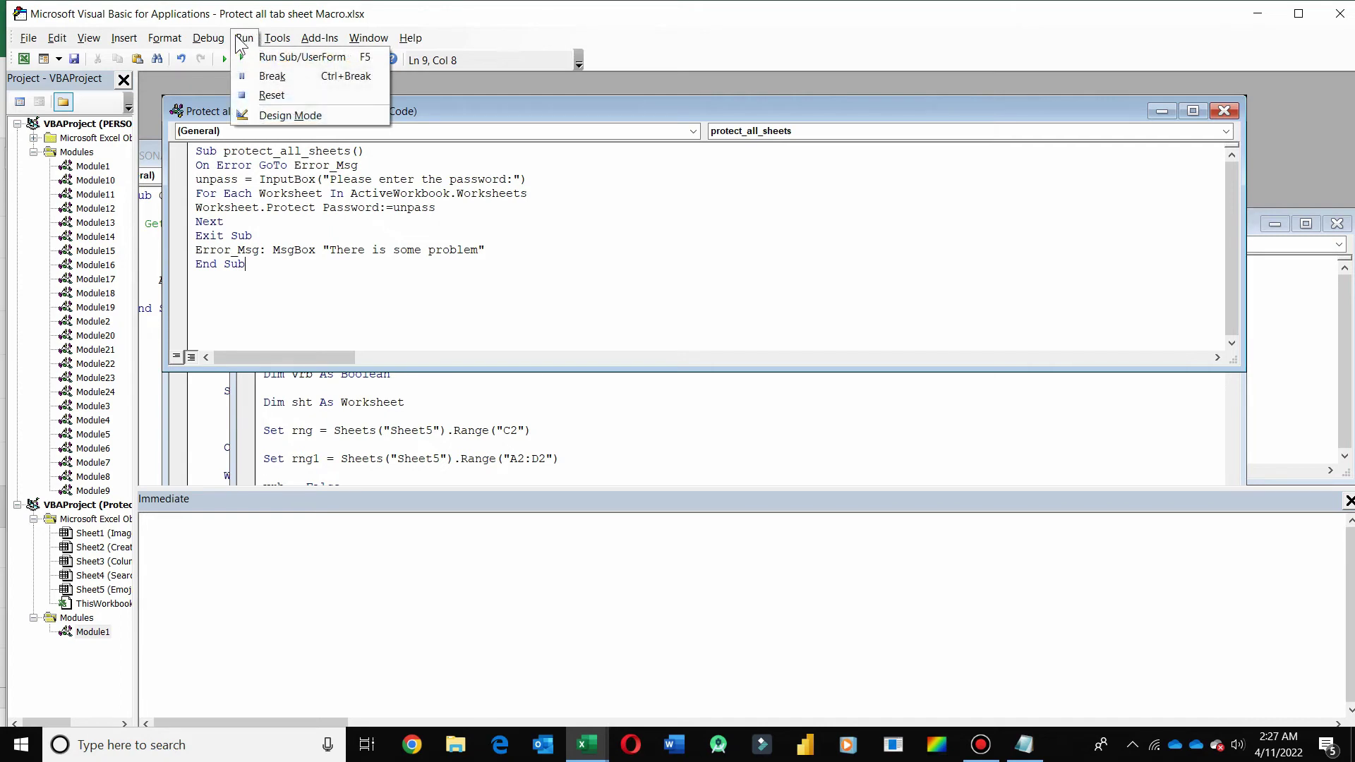
{"action": "left_click", "coordinate": [223, 56]}
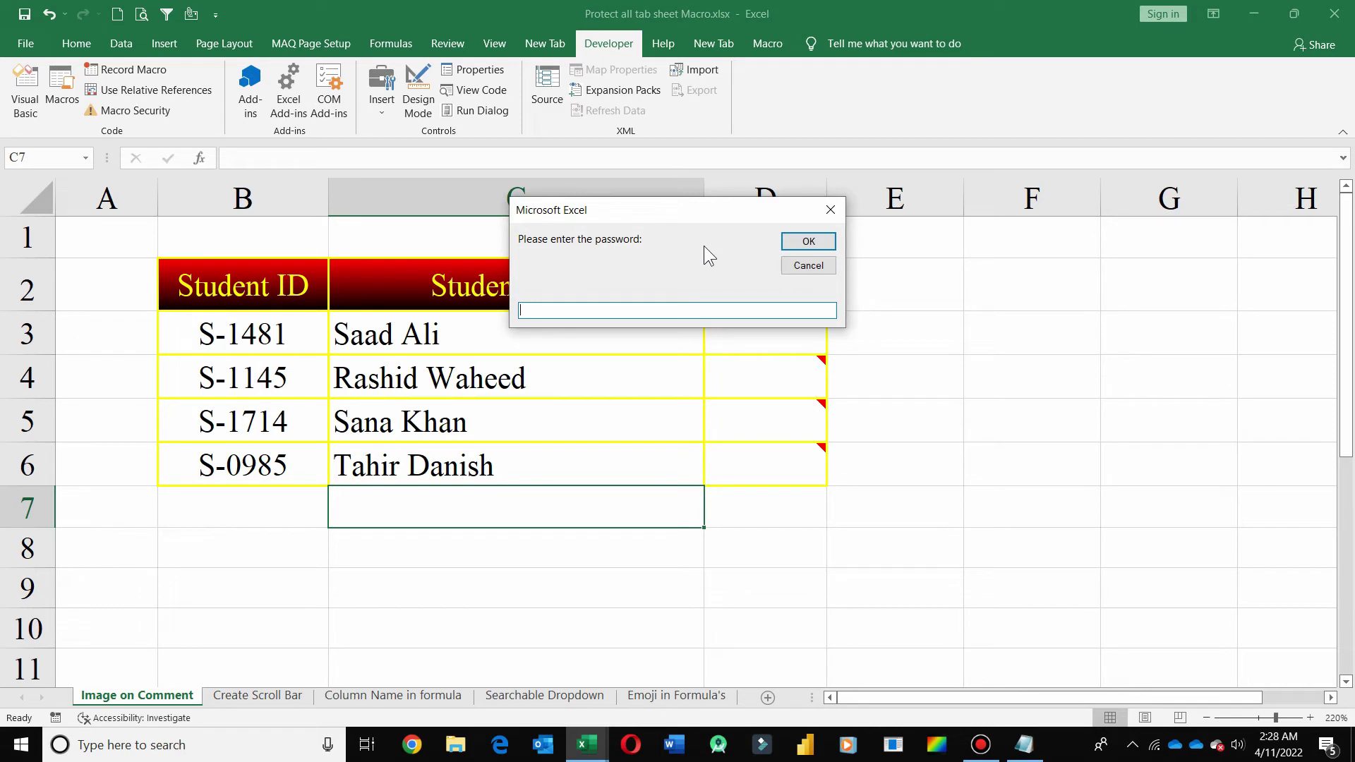
- Enter a password in the macro's prompt to protect all sheets, then return to the workbook
{"action": "type", "text": "12345"}
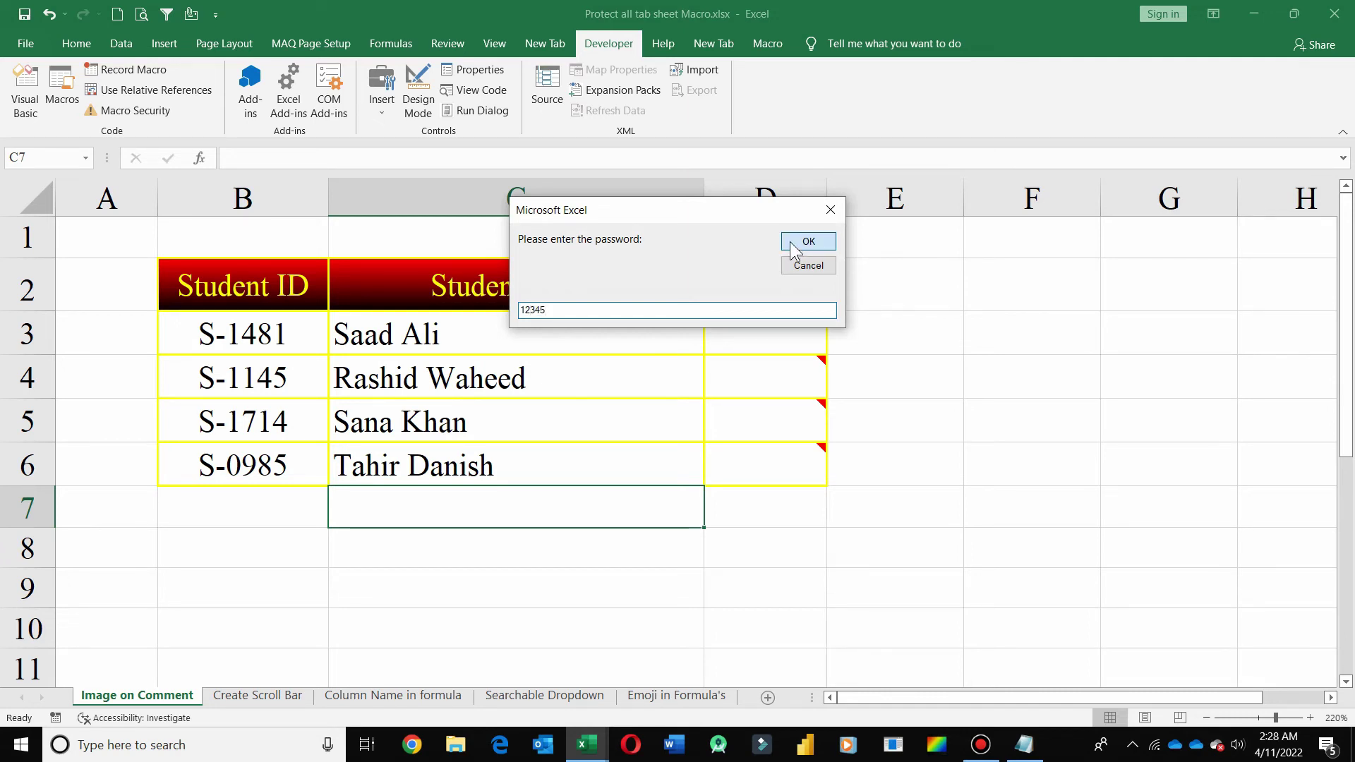
{"action": "left_click", "coordinate": [796, 249]}
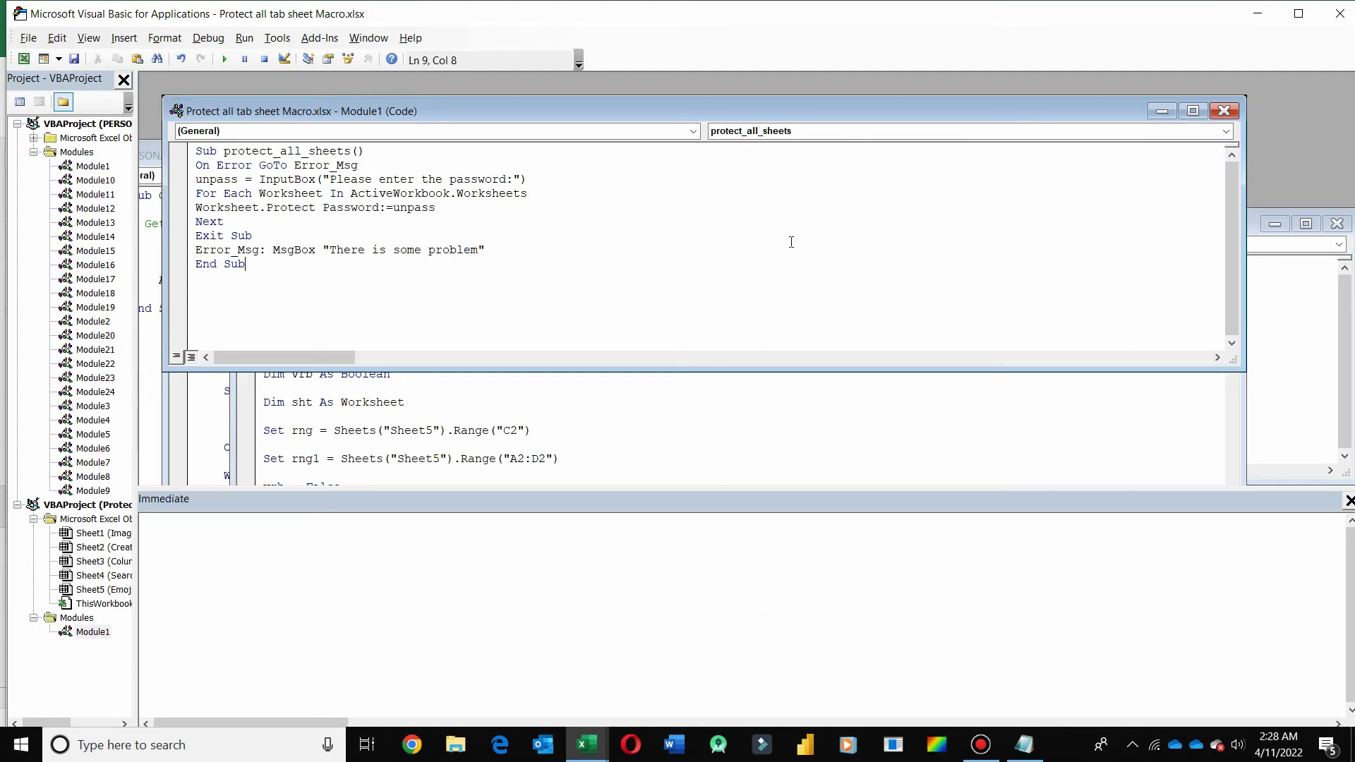
{"action": "key", "text": "alt+F11"}
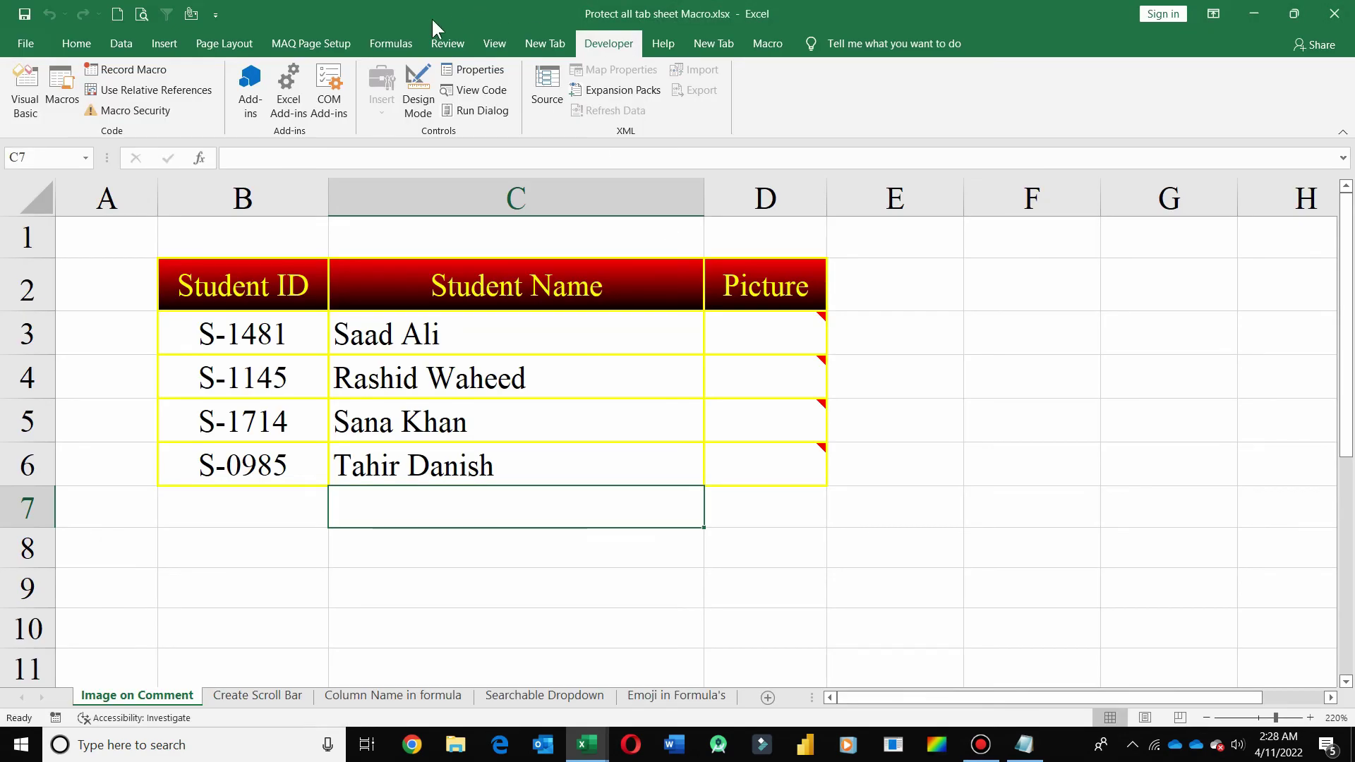
- On the Review tab, confirm the Create Scroll Bar, Column Name in formula and Searchable Dropdown sheets are protected
{"action": "left_click", "coordinate": [447, 43]}
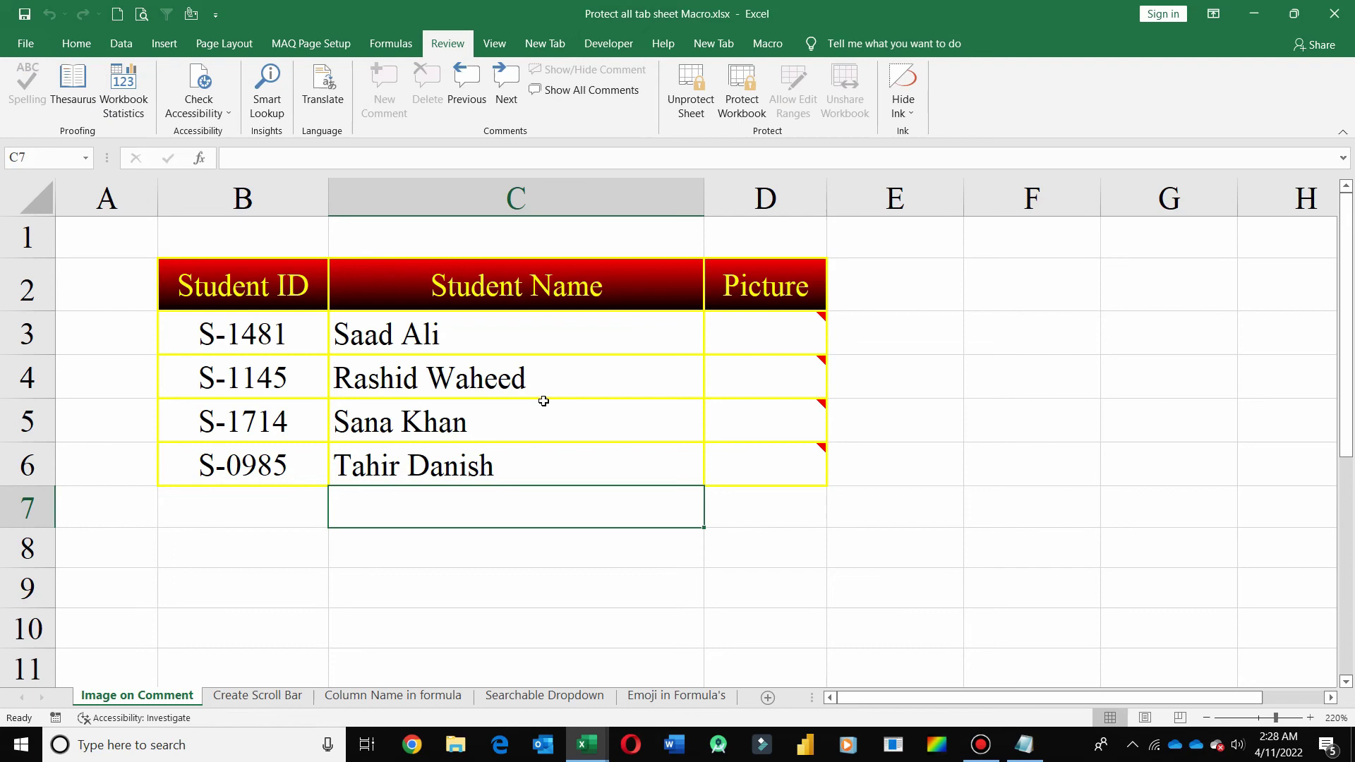
{"action": "left_click", "coordinate": [258, 696]}
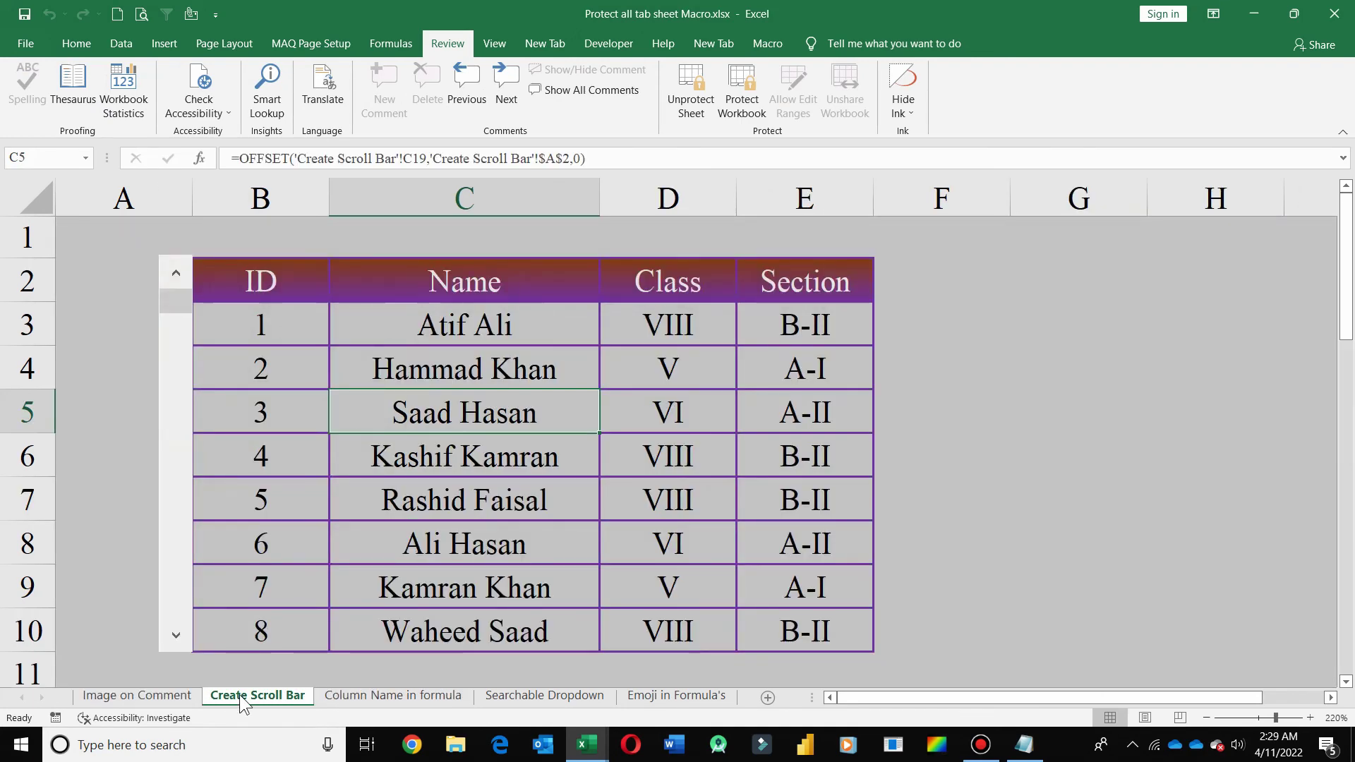
{"action": "left_click", "coordinate": [374, 696]}
{"action": "left_click", "coordinate": [517, 697]}
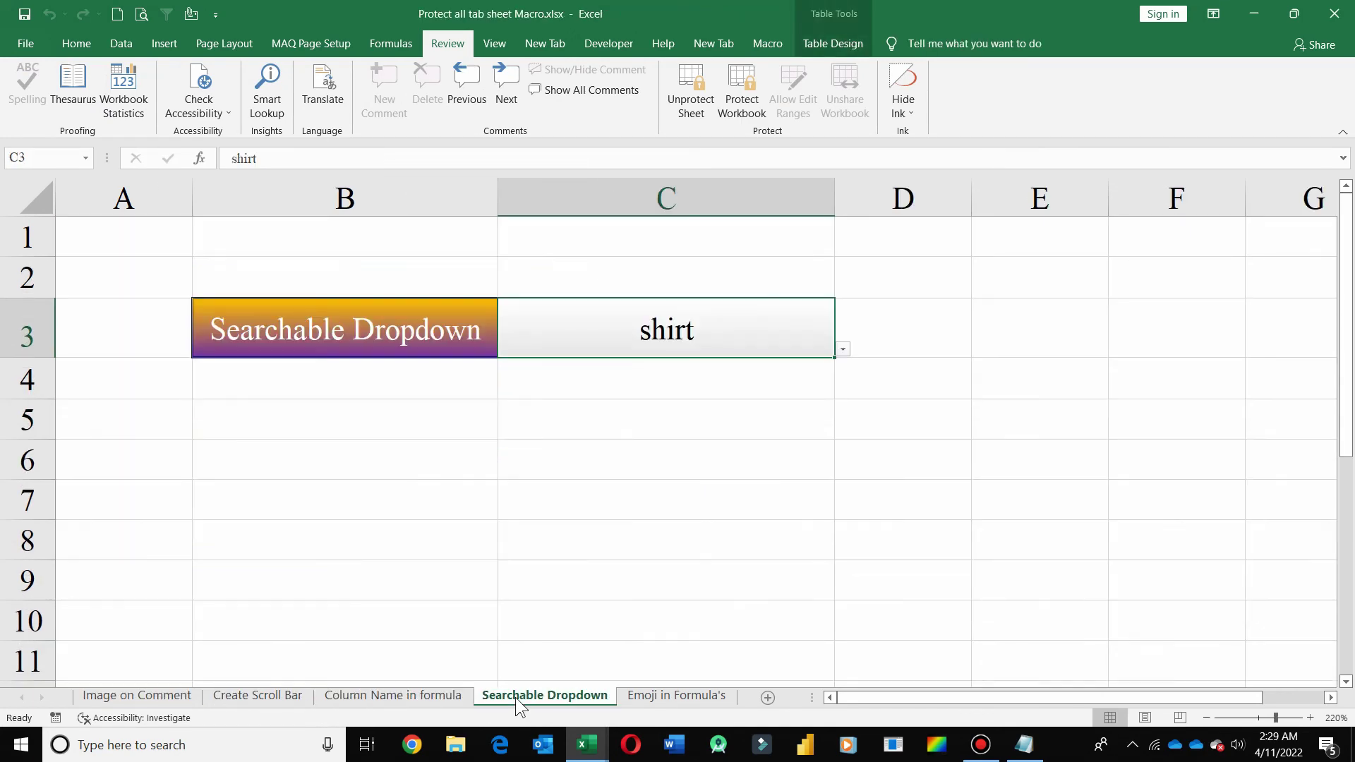
{"action": "left_click", "coordinate": [441, 700]}
{"action": "left_click", "coordinate": [274, 695]}
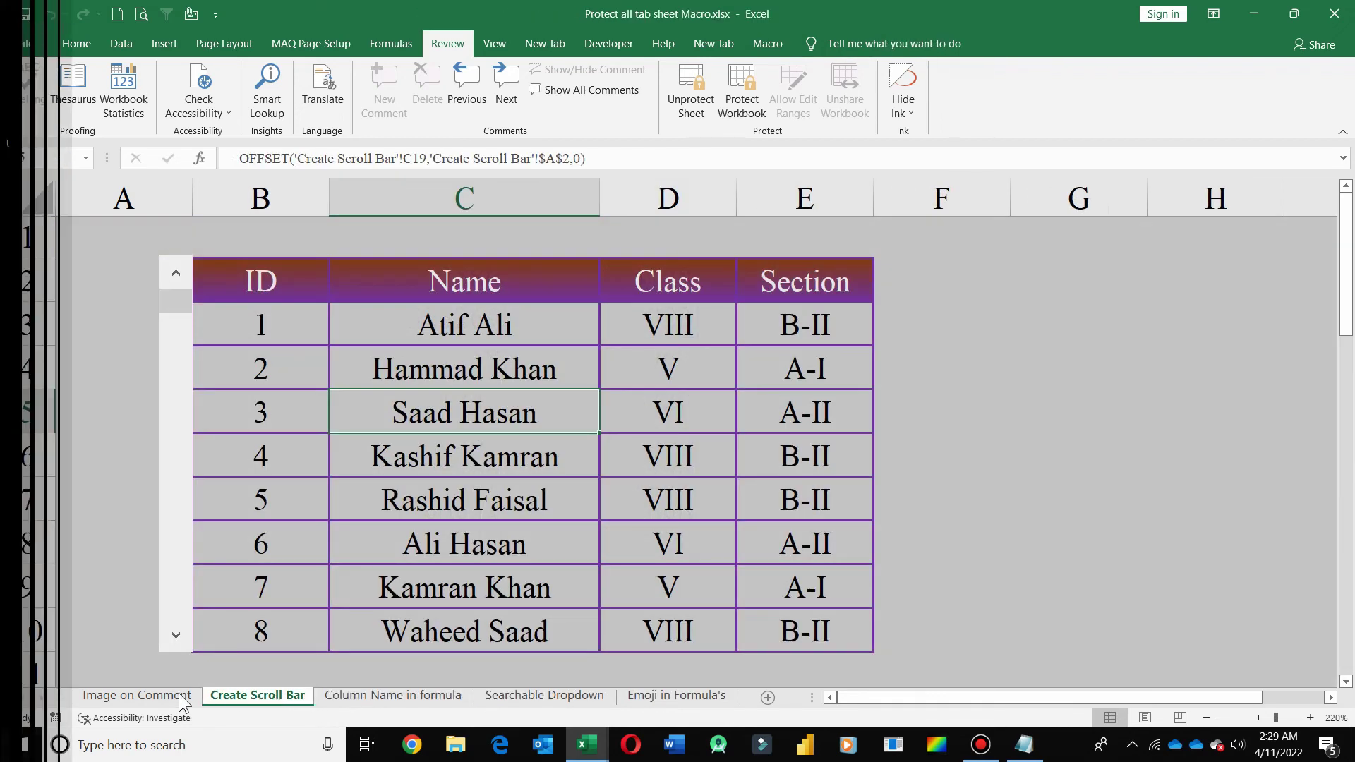